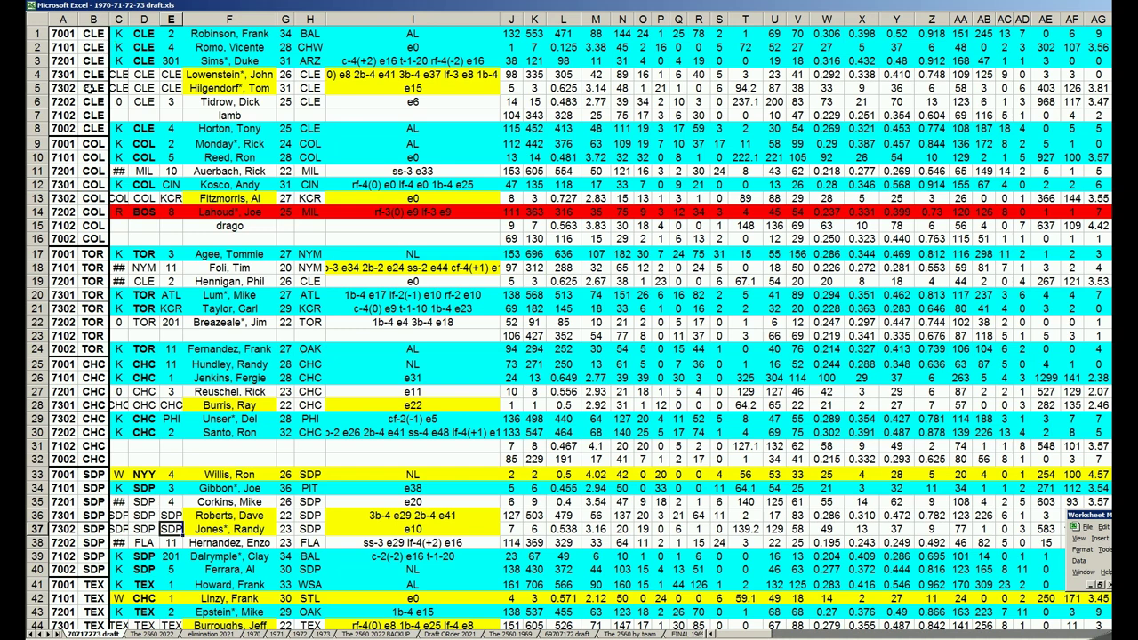
Select row 6, the second CLE 7202 entry, as the row under review
click(39, 102)
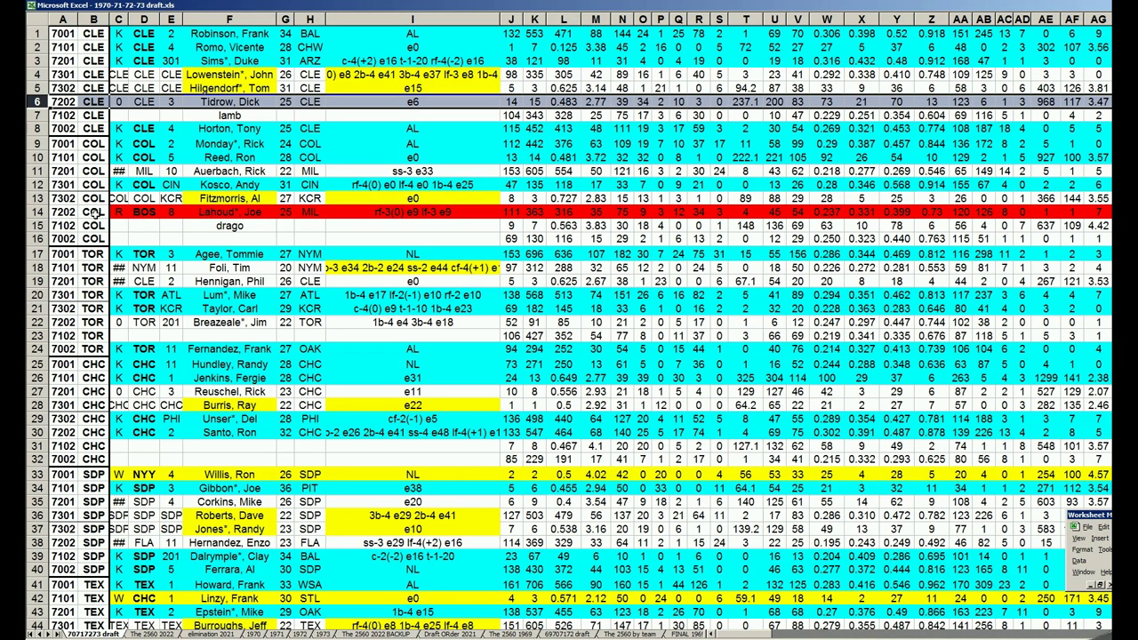
Step the review through row 14's red BOS entry, row 22, then row 30's CHC 7202 pick
click(40, 213)
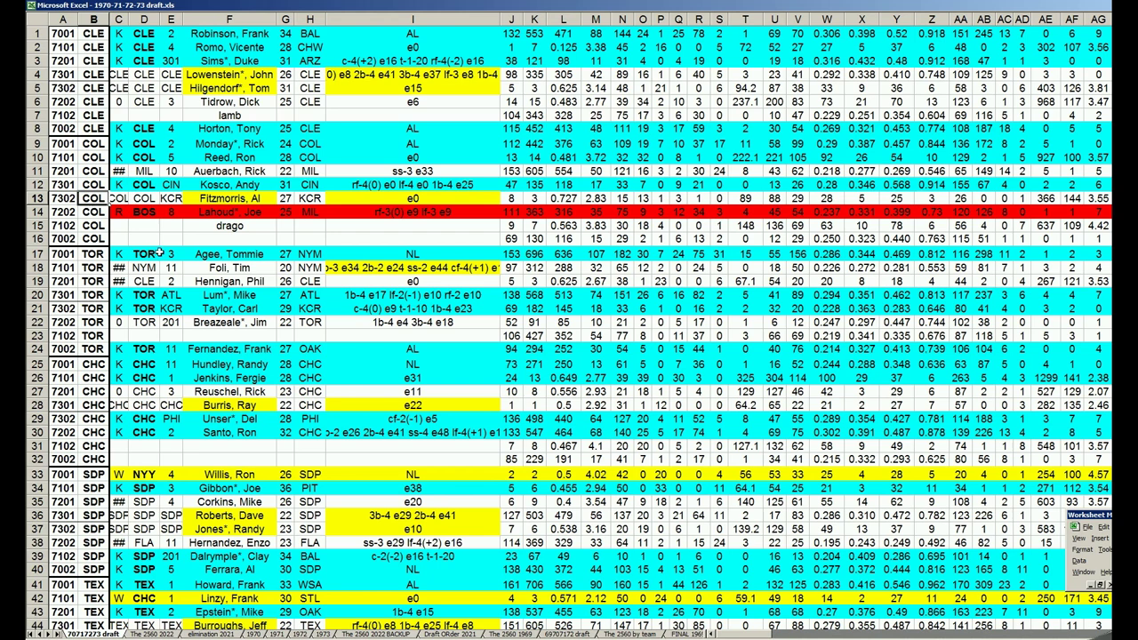
click(37, 212)
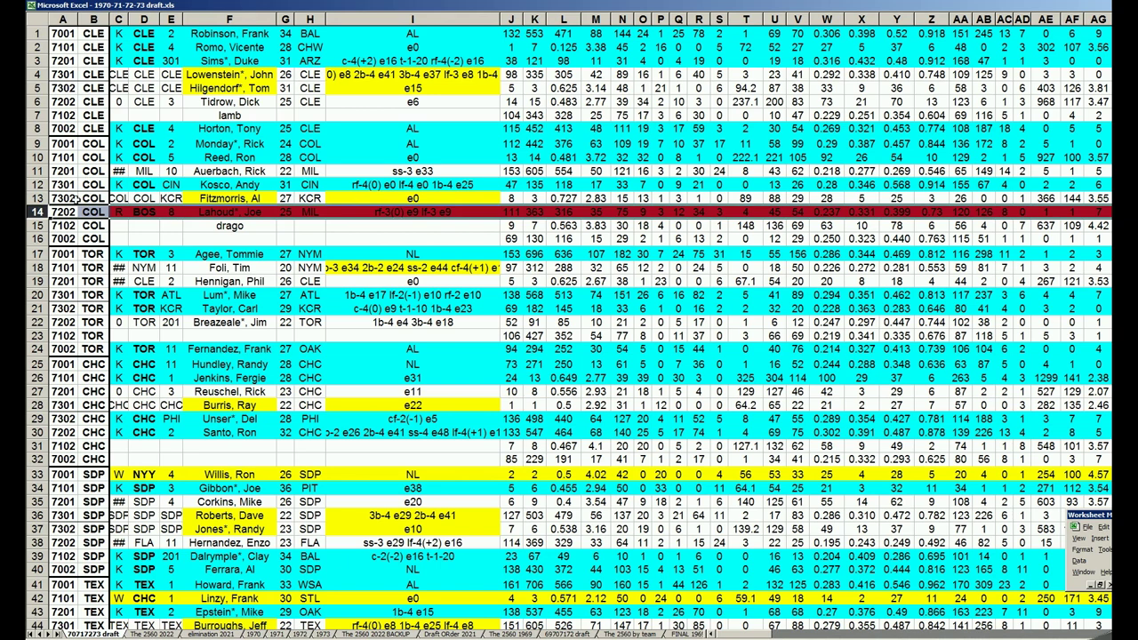
click(35, 321)
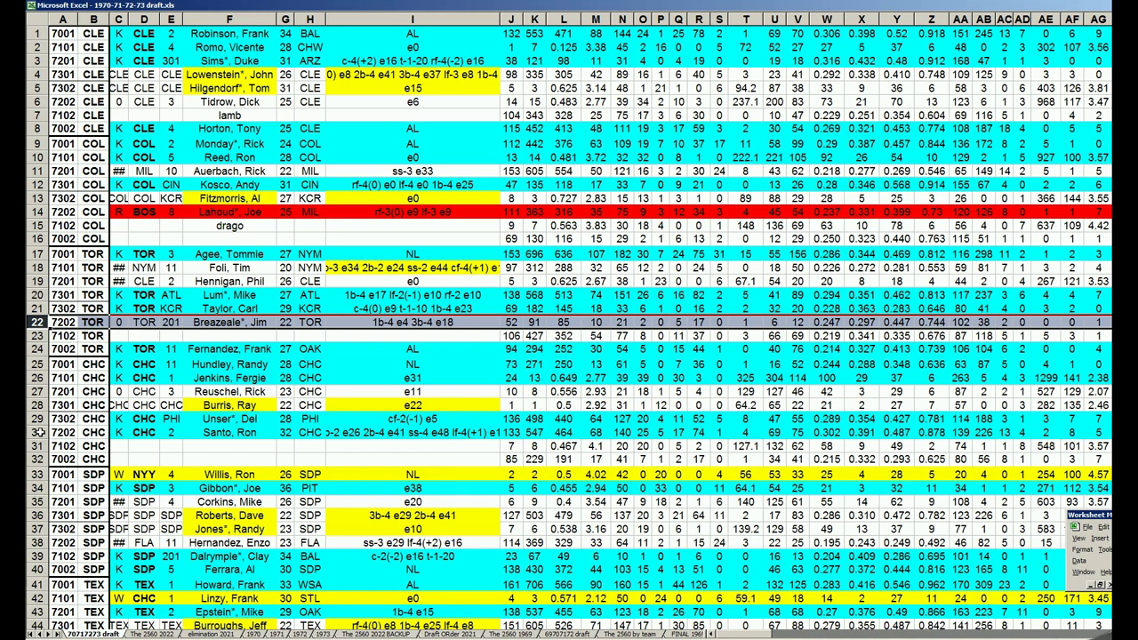
click(37, 432)
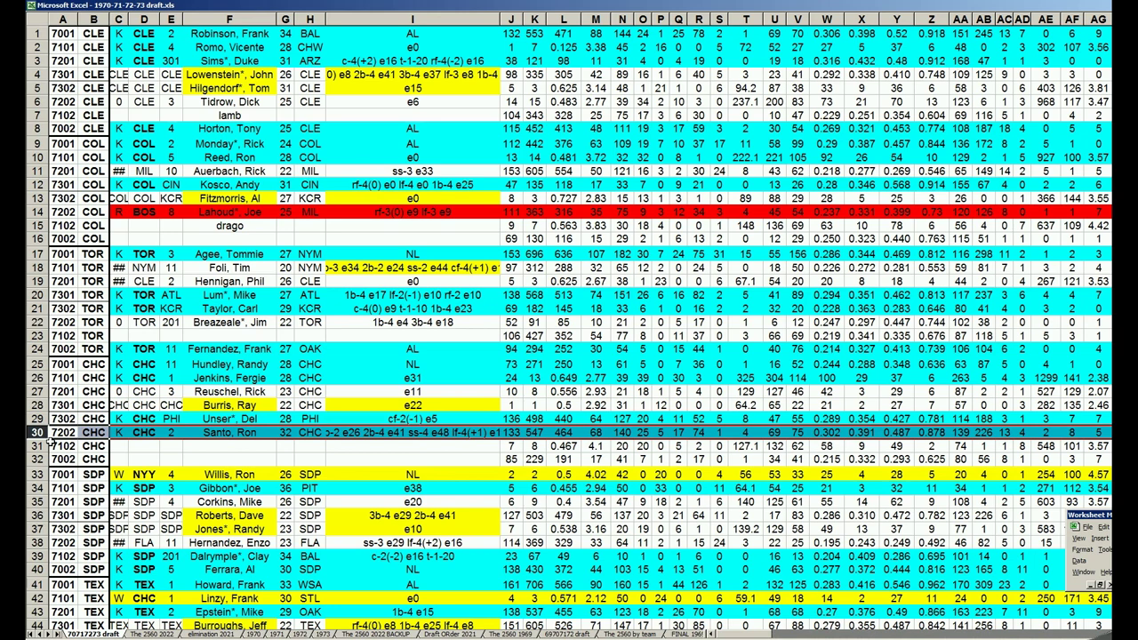
Scroll down and review rows 38, 46, 54, 62 (MIL 7202 pick) and 70 in turn
scroll(51, 445, down, 3)
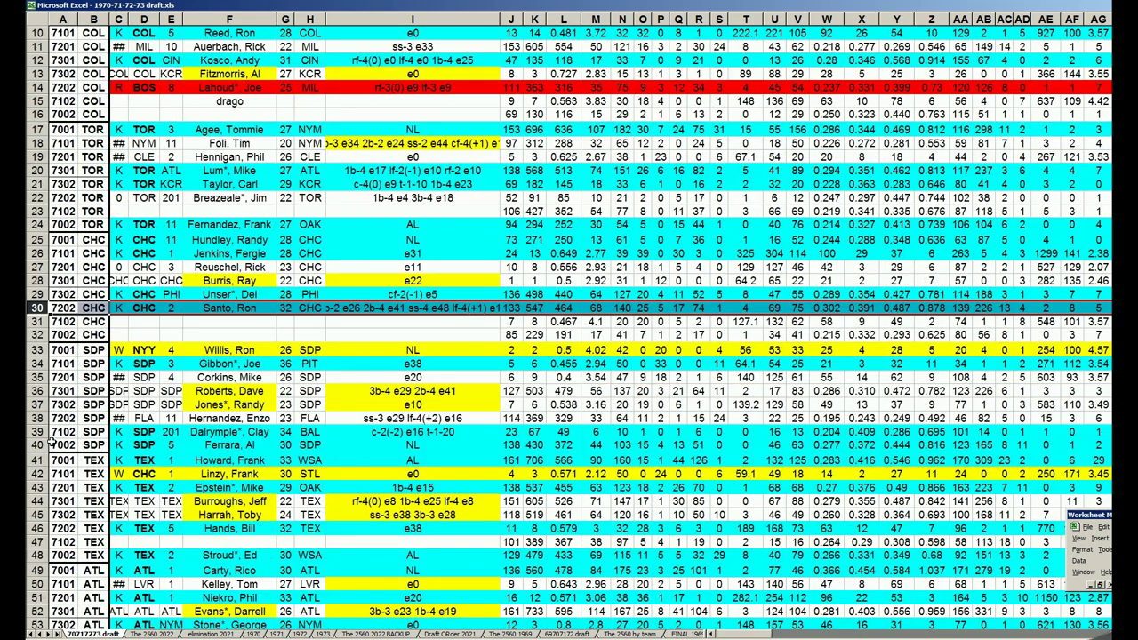
click(38, 418)
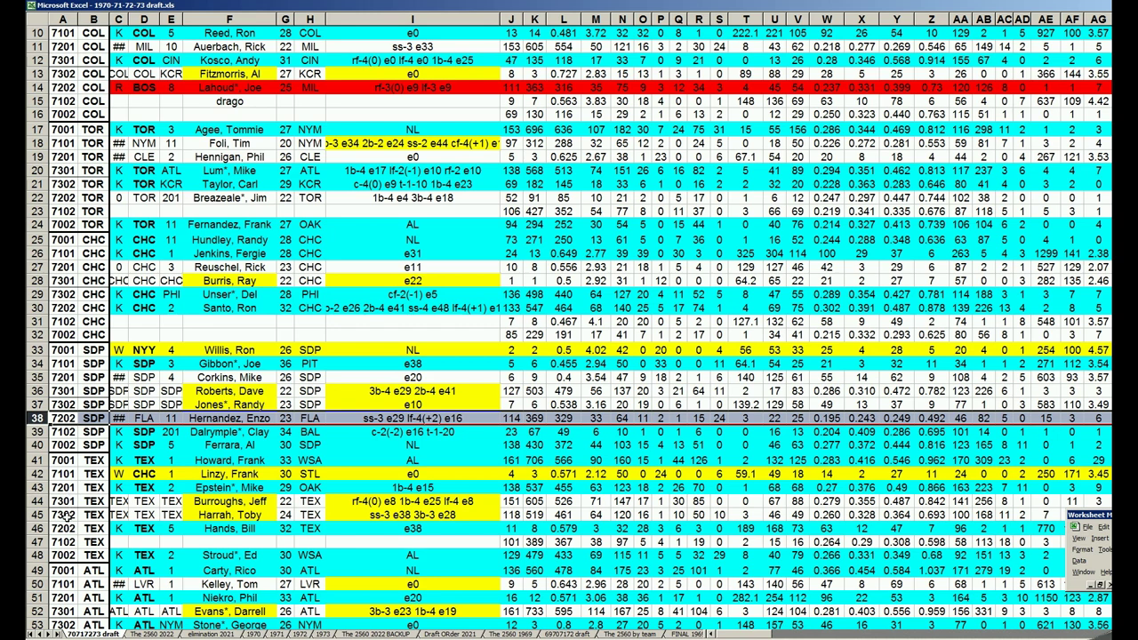
click(40, 528)
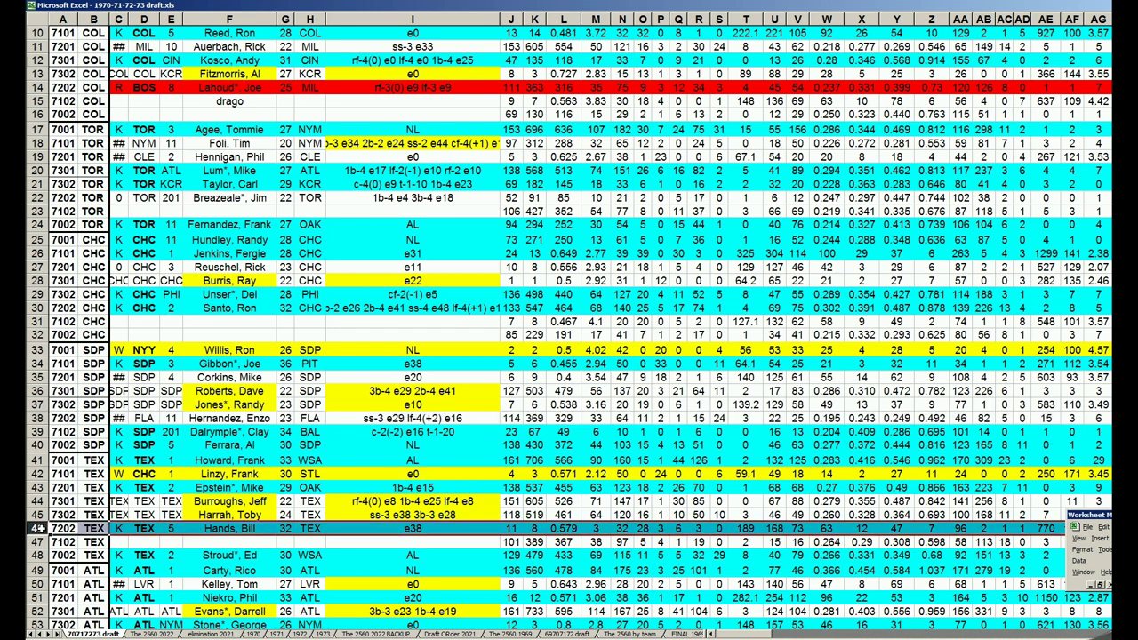
scroll(66, 516, down, 2)
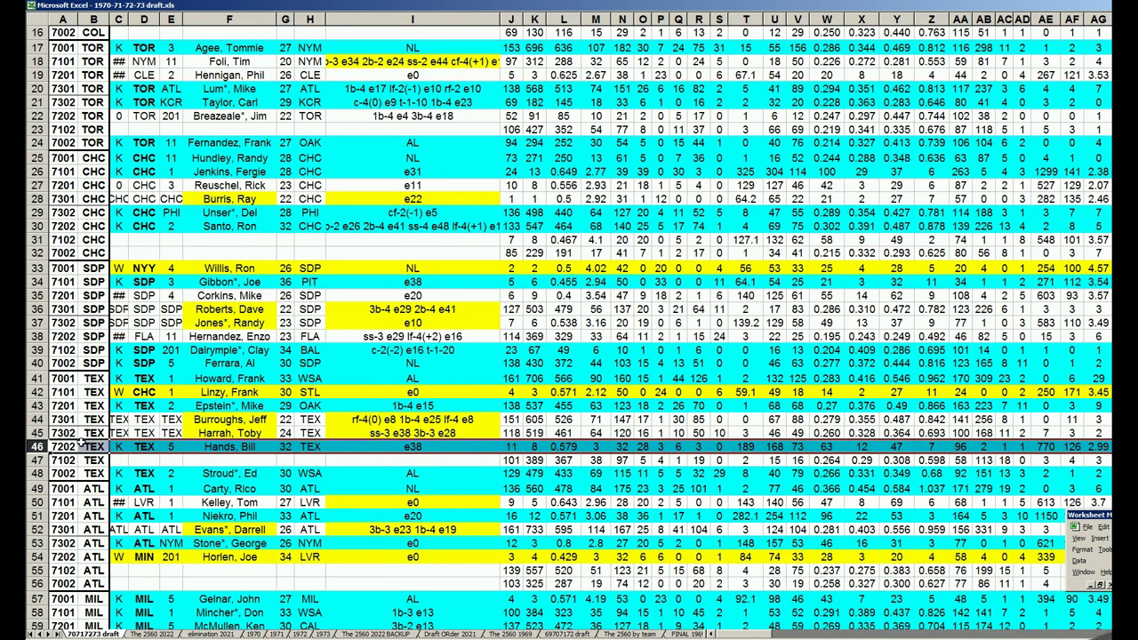
scroll(81, 444, down, 2)
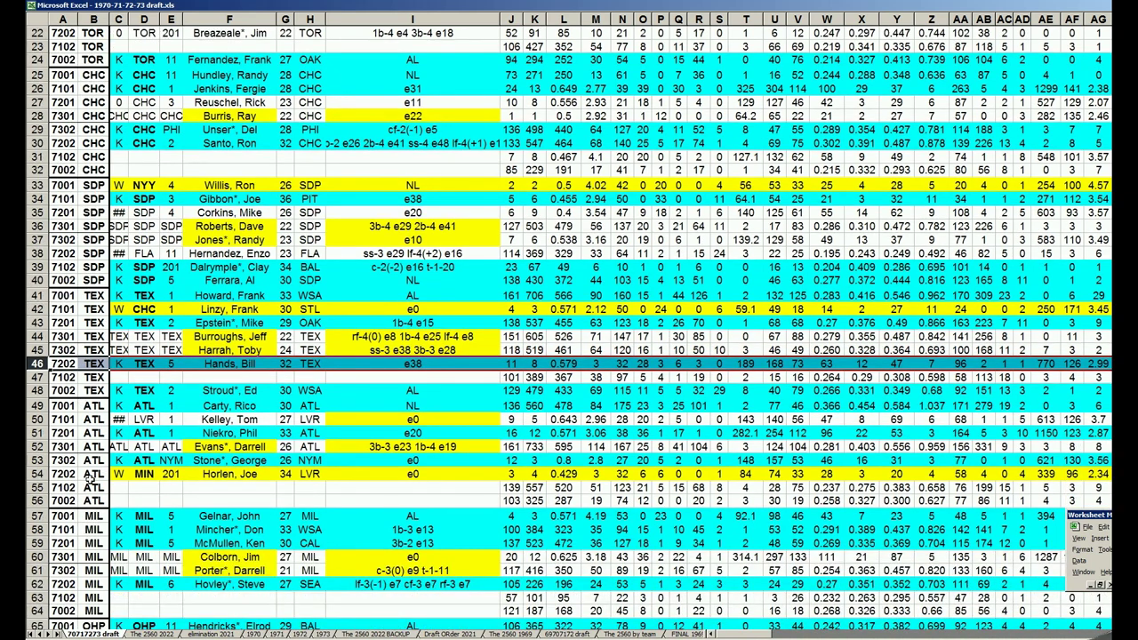
click(38, 474)
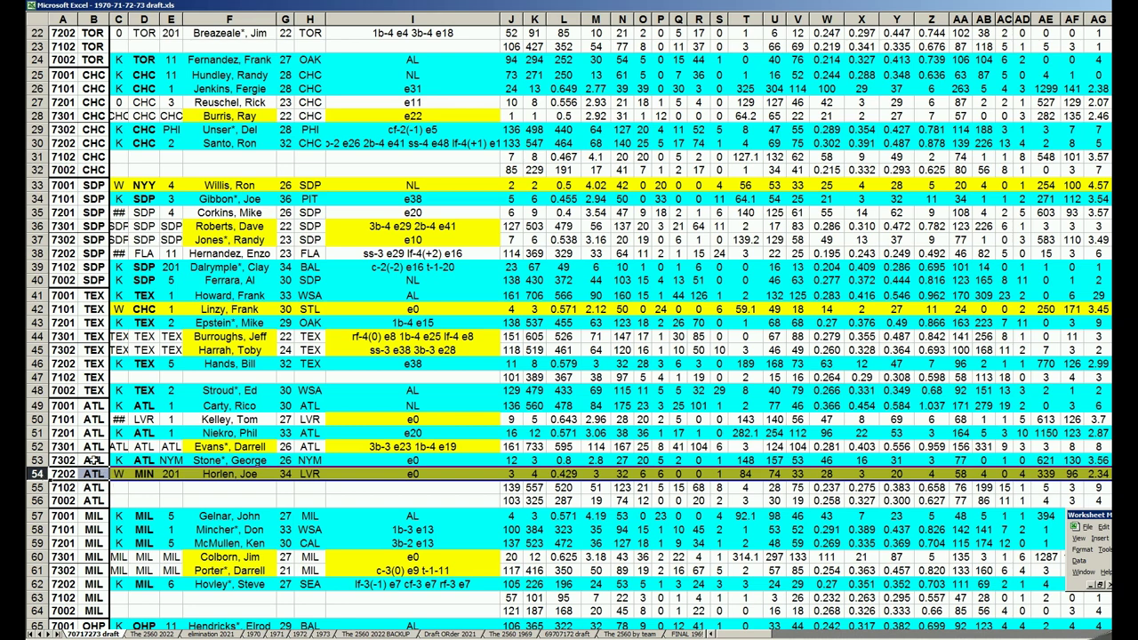
scroll(56, 514, down, 2)
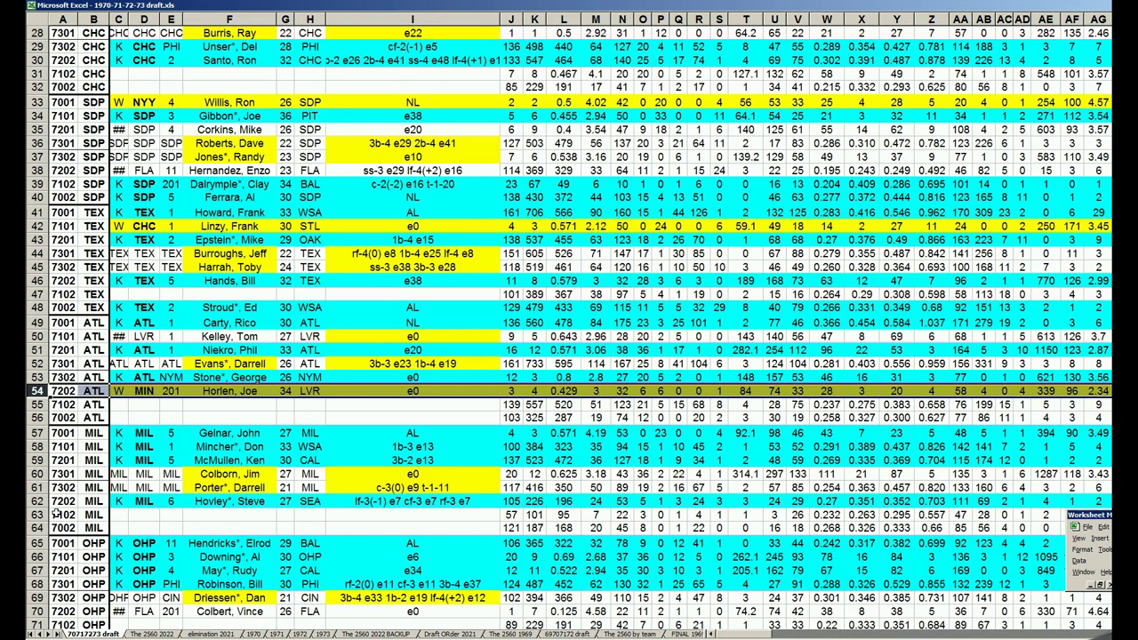
click(39, 502)
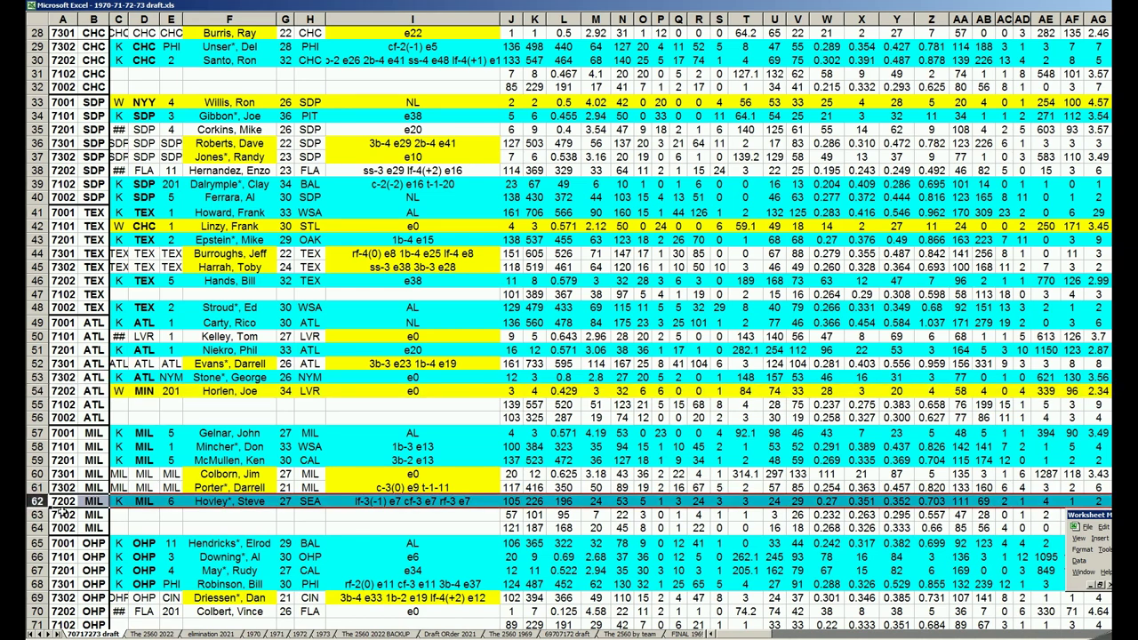
scroll(61, 514, down, 2)
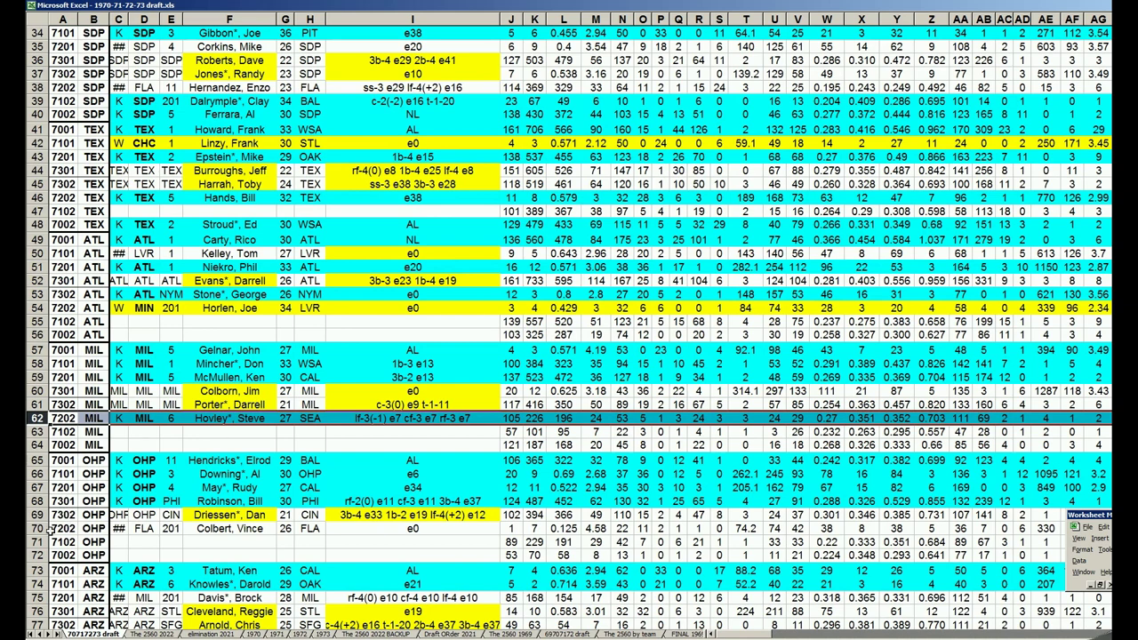
click(39, 528)
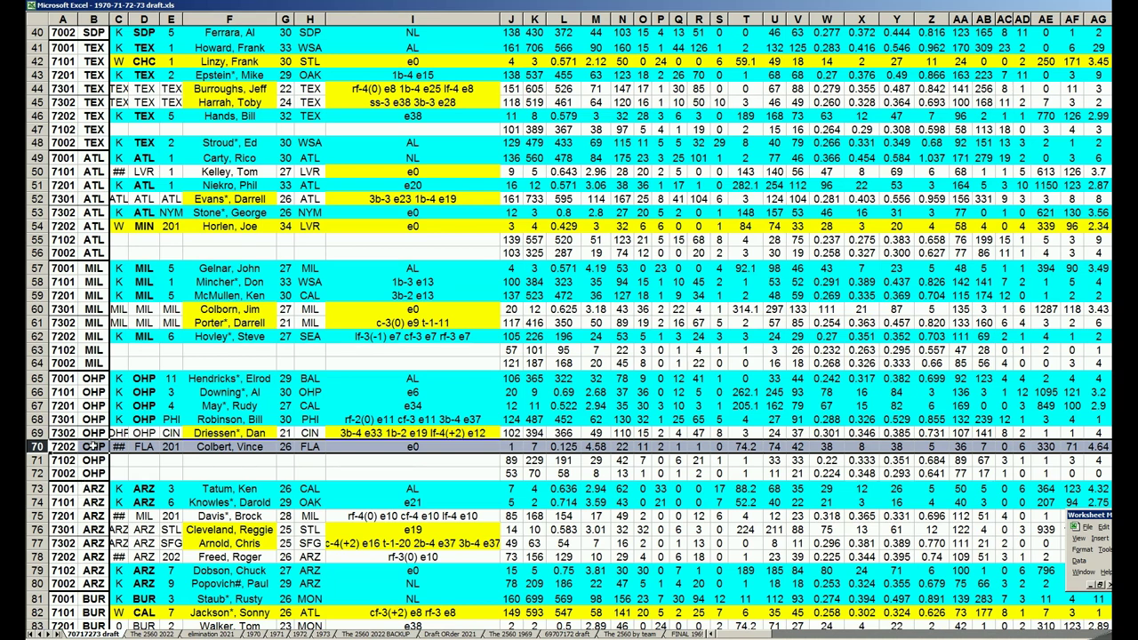
Review rows 78 and 79, return to row 78, then move on to row 86's BUR 7202 pick
scroll(92, 446, down, 1)
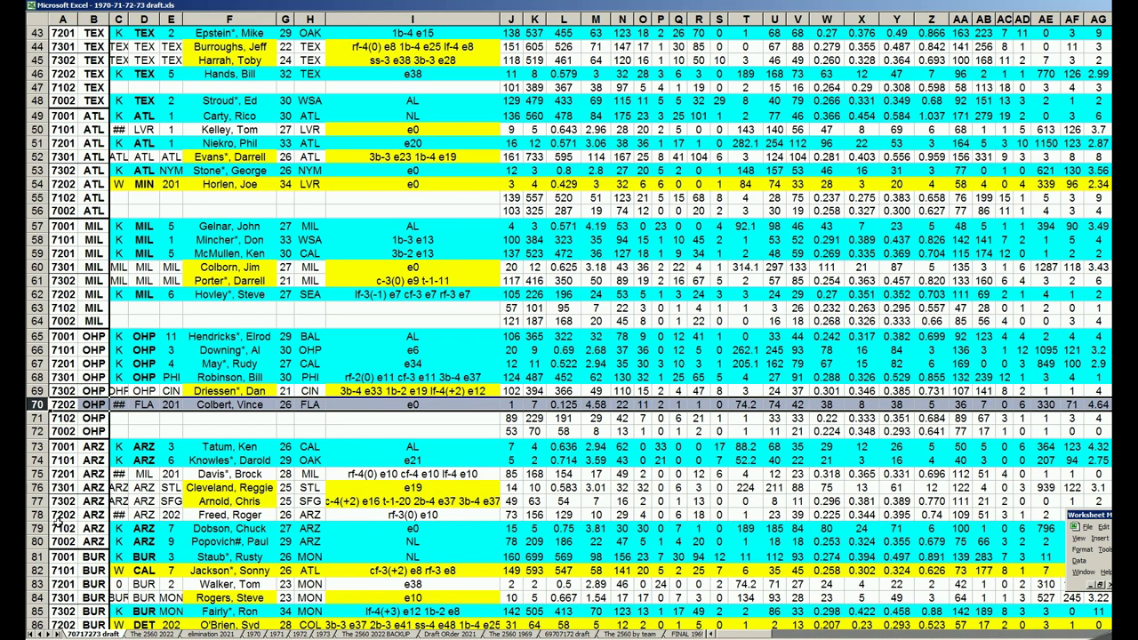
click(38, 514)
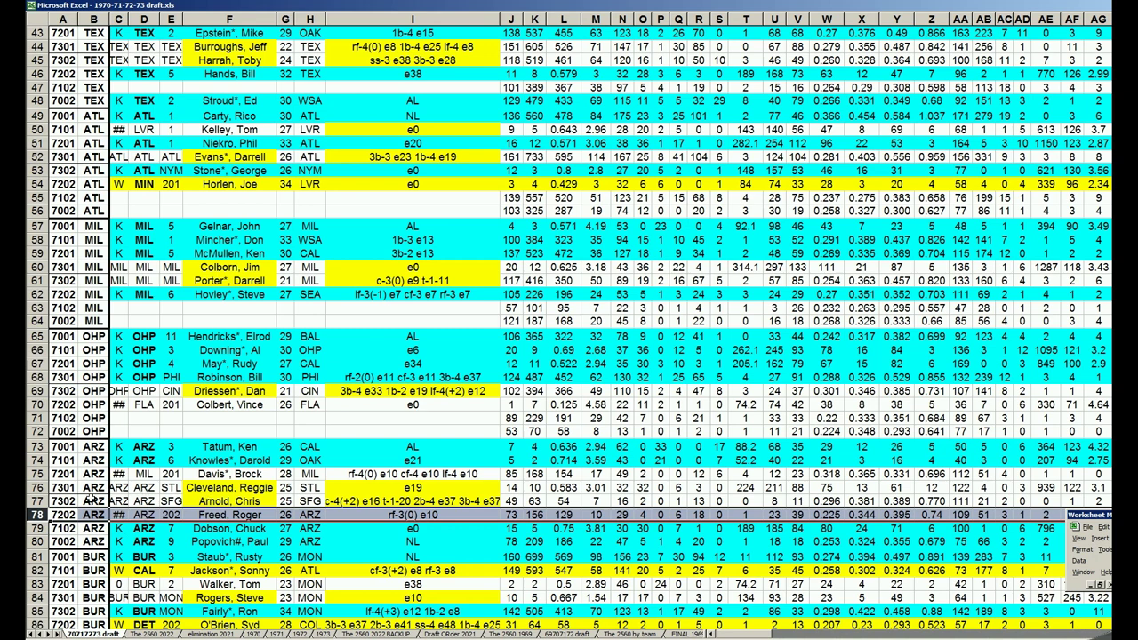
click(38, 528)
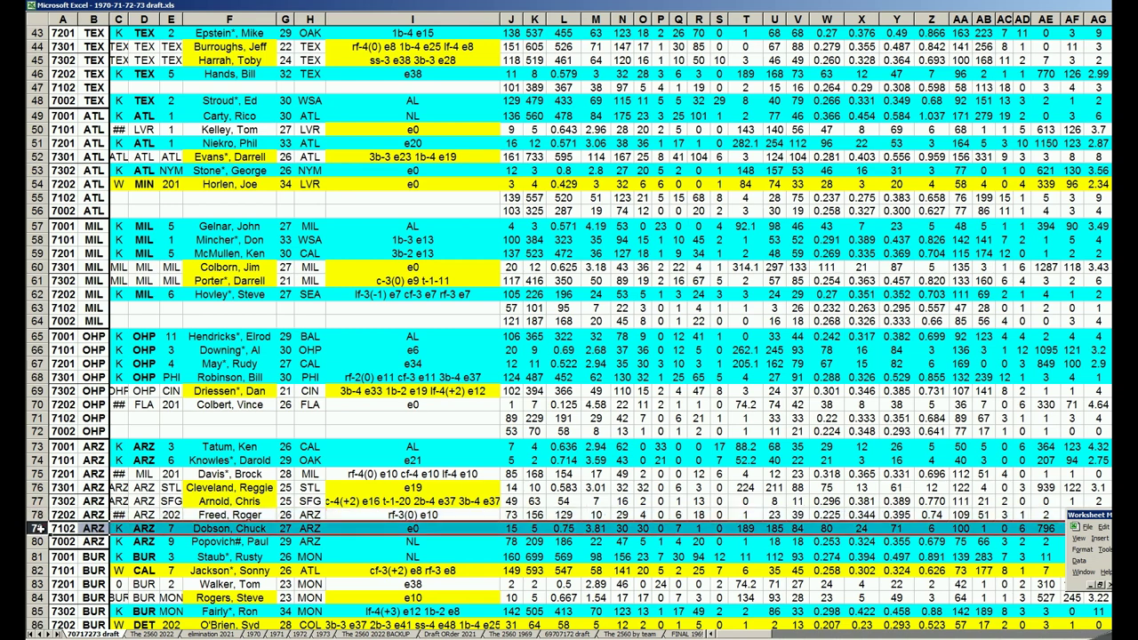
click(37, 515)
scroll(36, 516, down, 4)
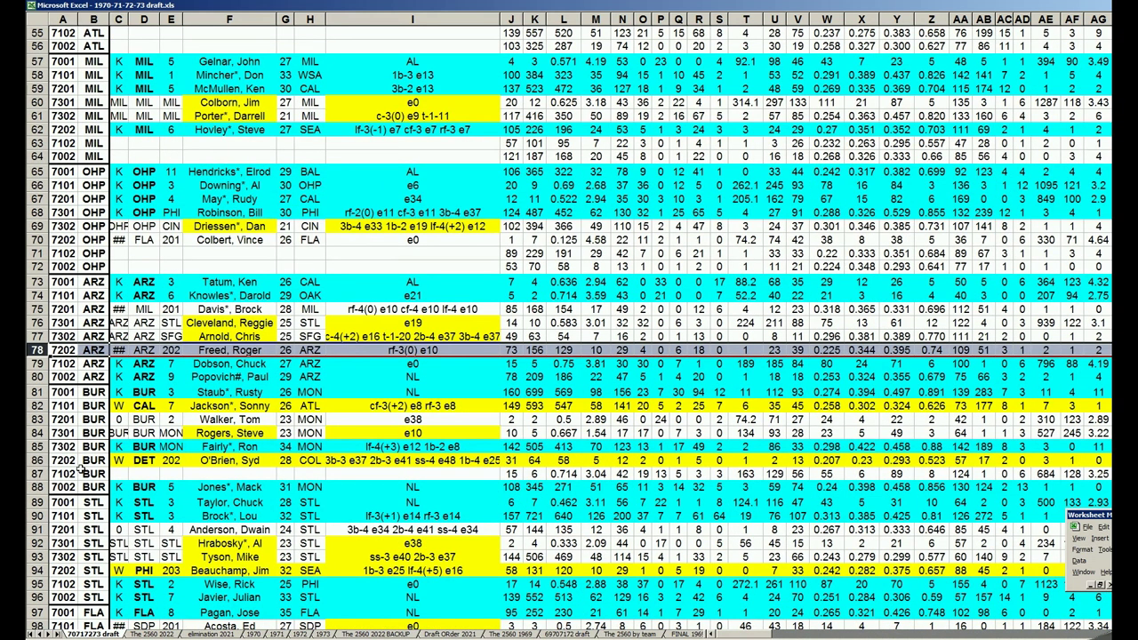
click(35, 459)
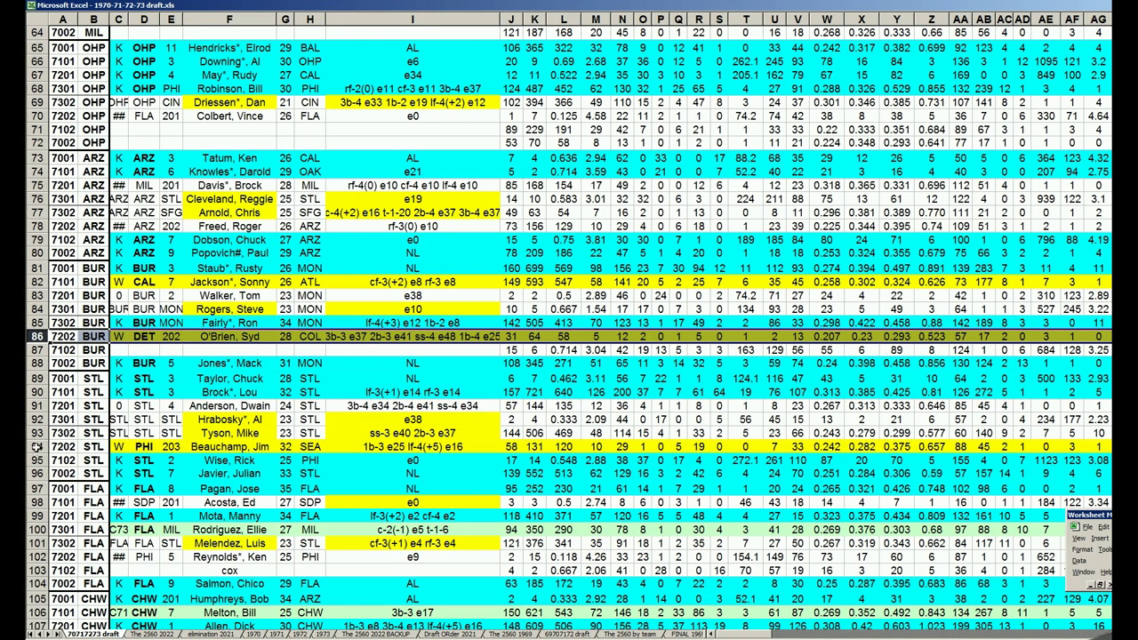
Select row 94, the STL 7202 pick, for review
click(37, 447)
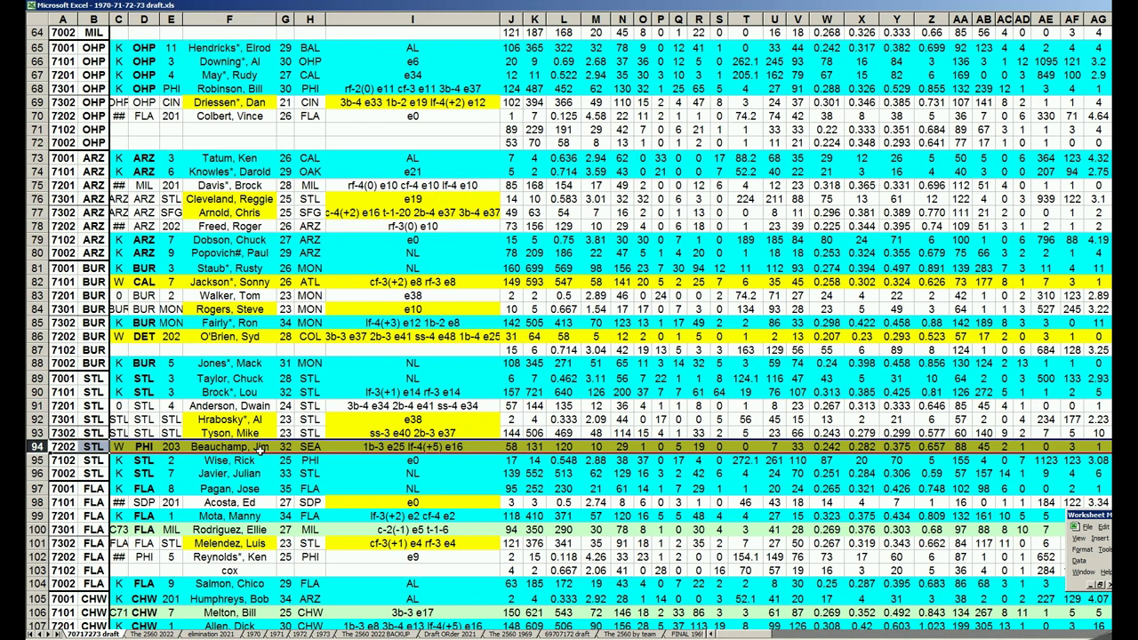
Check row 94's fielding ratings and 7202 entry, then move to row 102's player name in F102
click(393, 448)
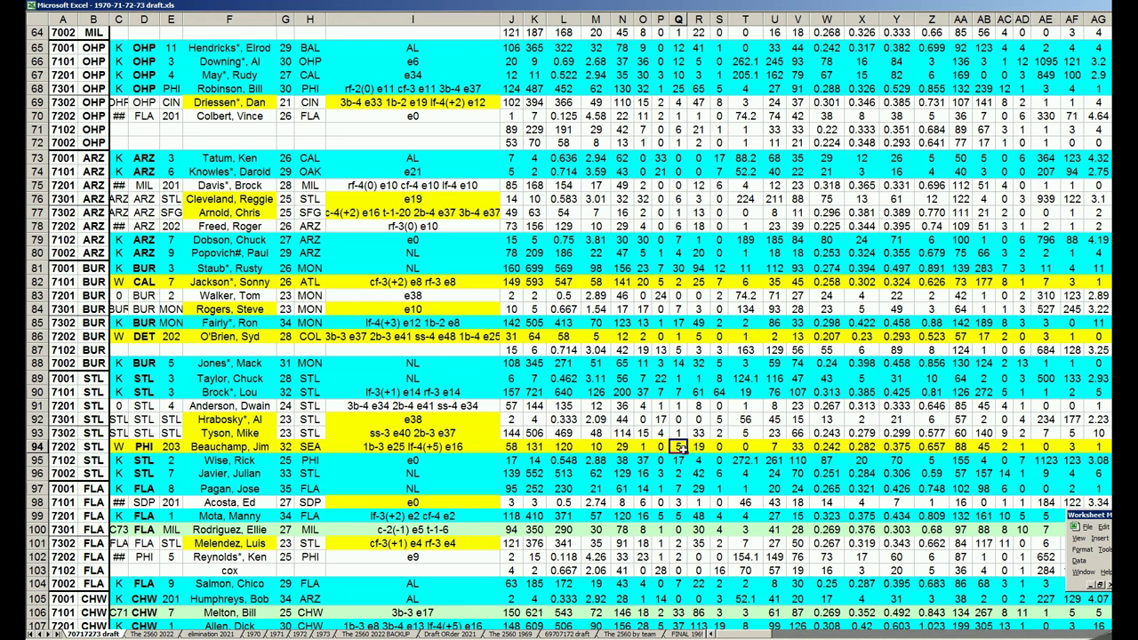
click(73, 446)
scroll(86, 464, down, 1)
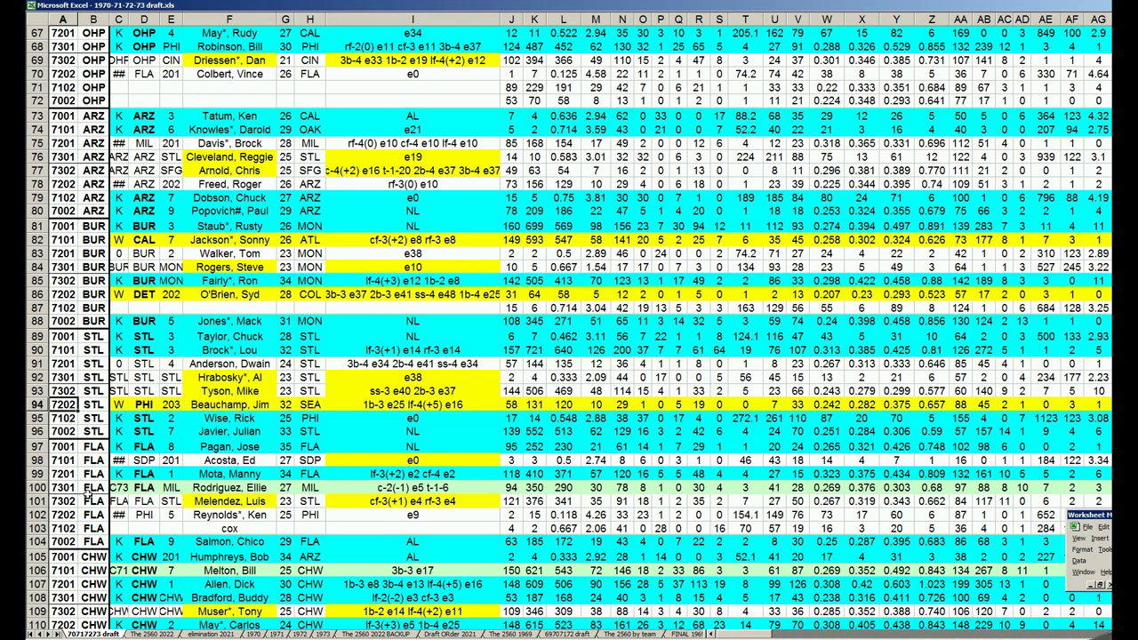
click(73, 515)
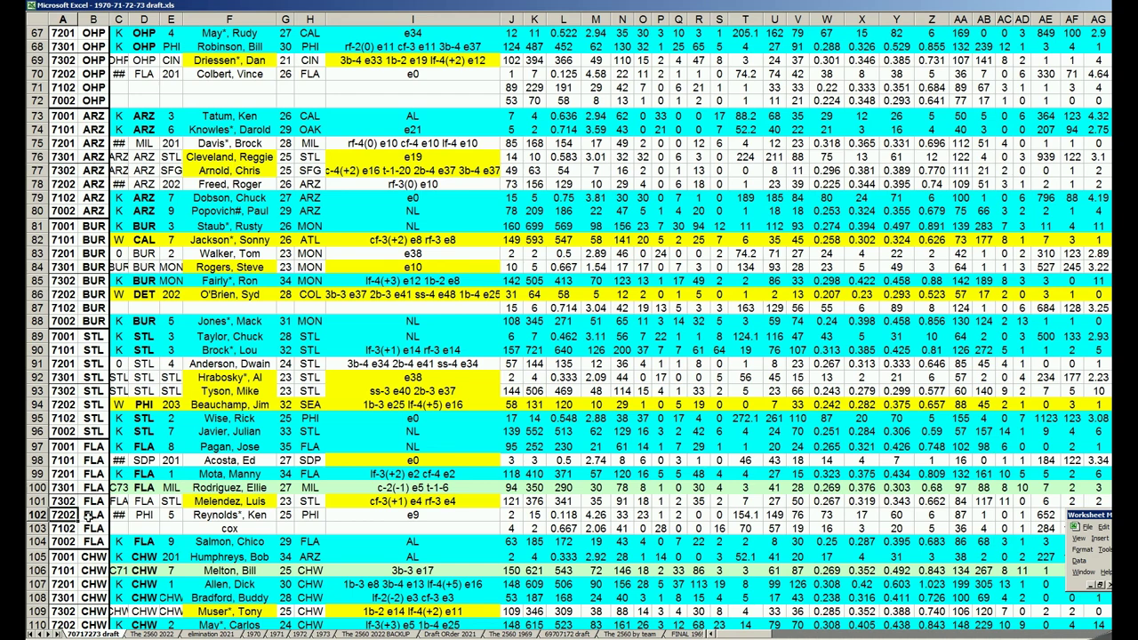
click(219, 519)
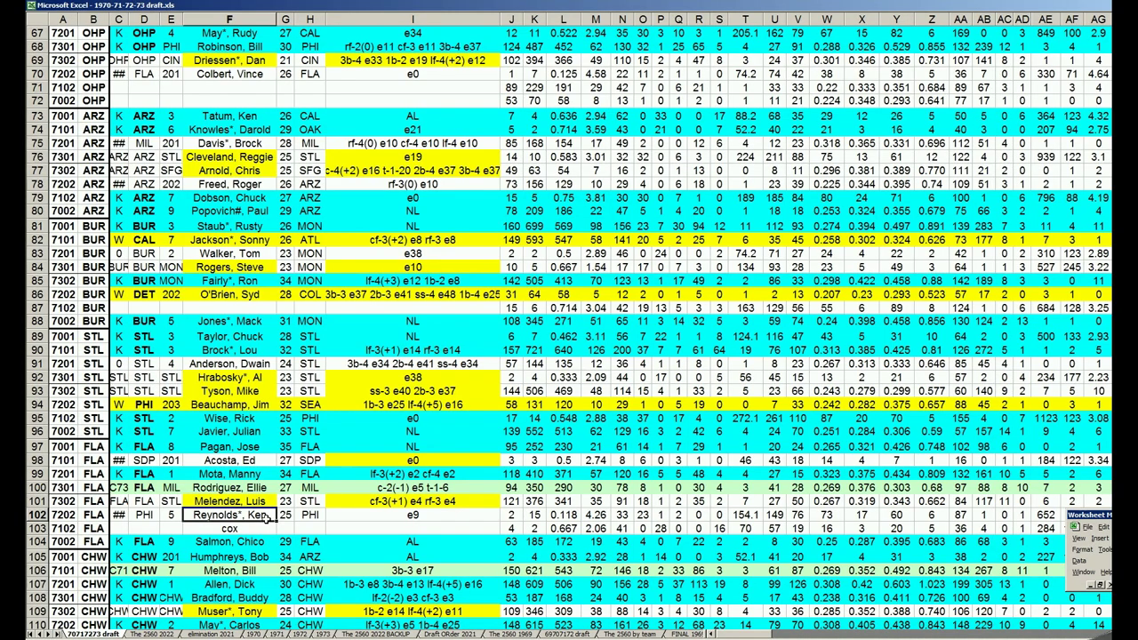
Scroll the draft sheet down a few rows, keeping row 102's PHI 7202 pick in view
scroll(267, 517, down, 2)
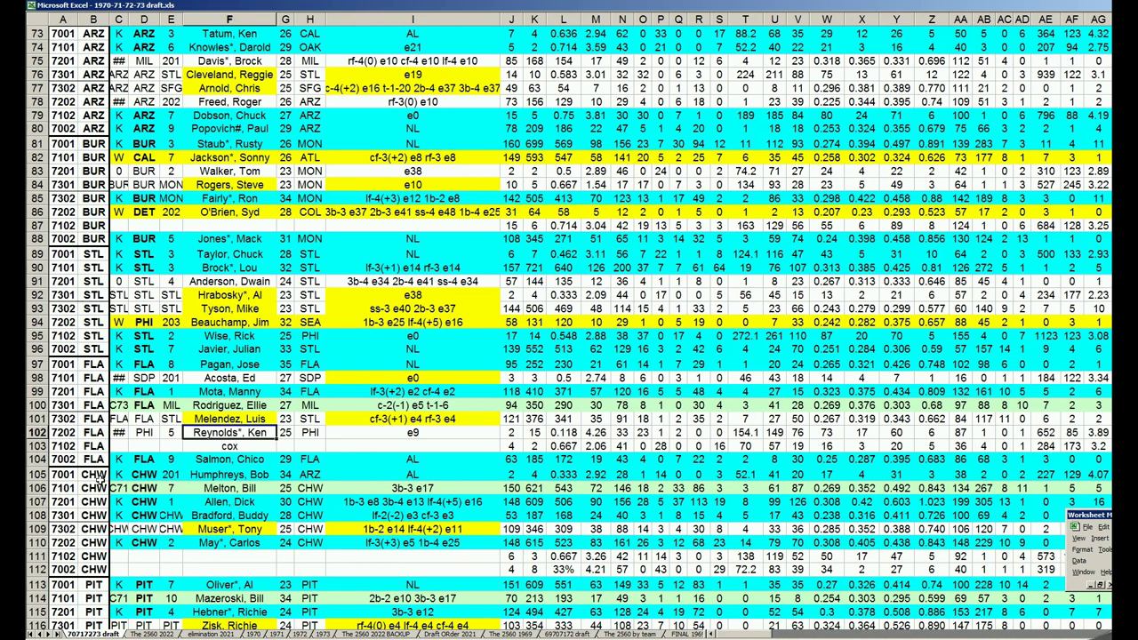
click(39, 542)
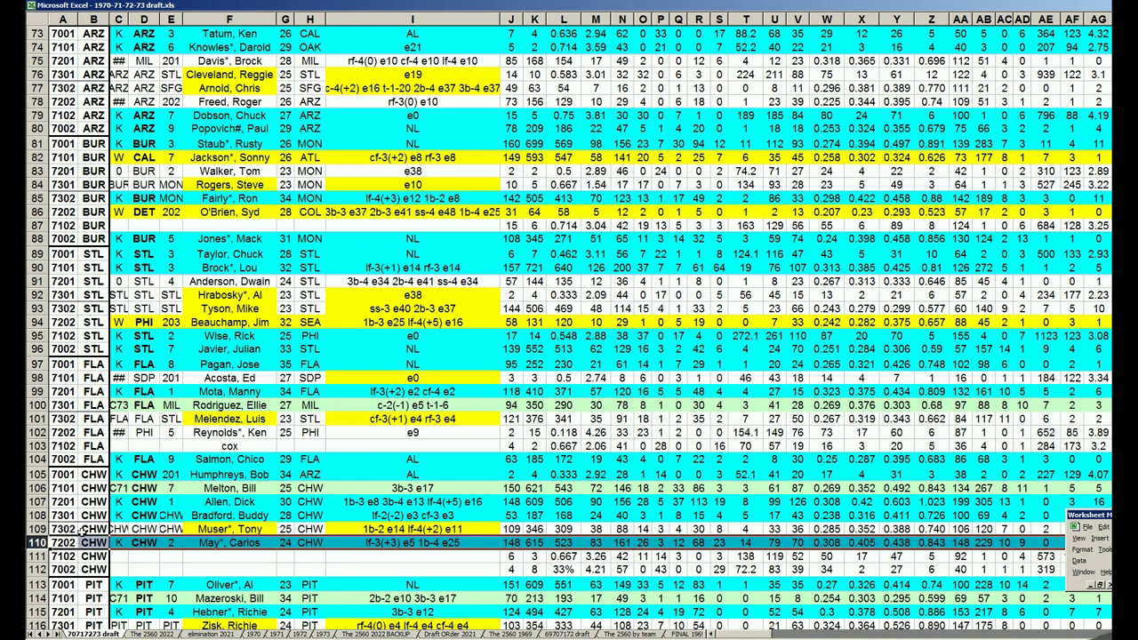
scroll(80, 530, down, 2)
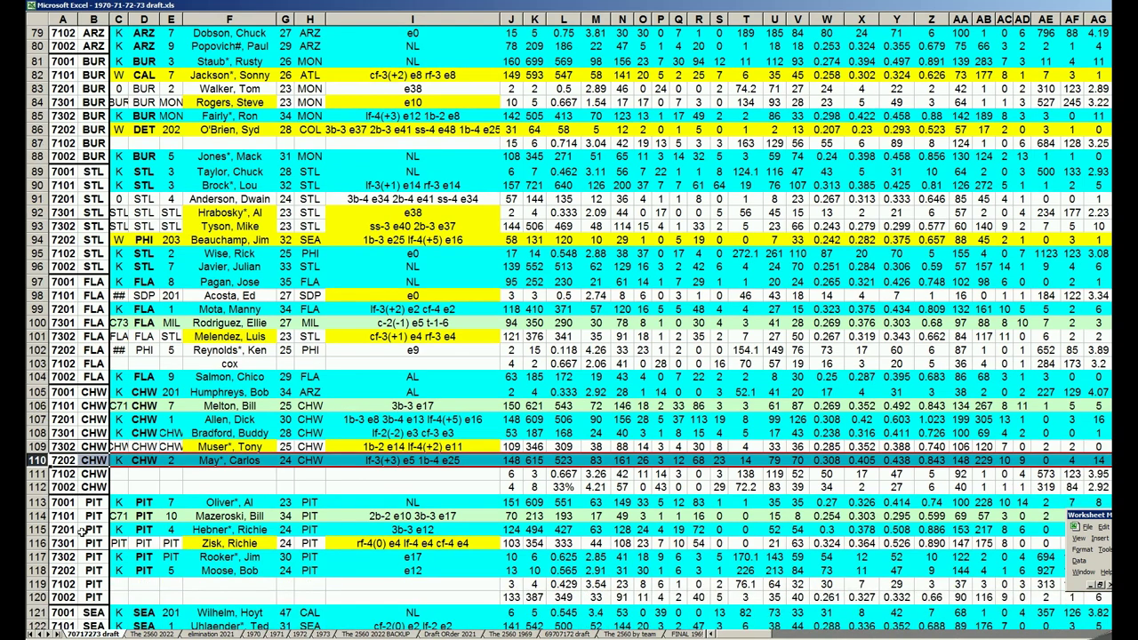
click(44, 571)
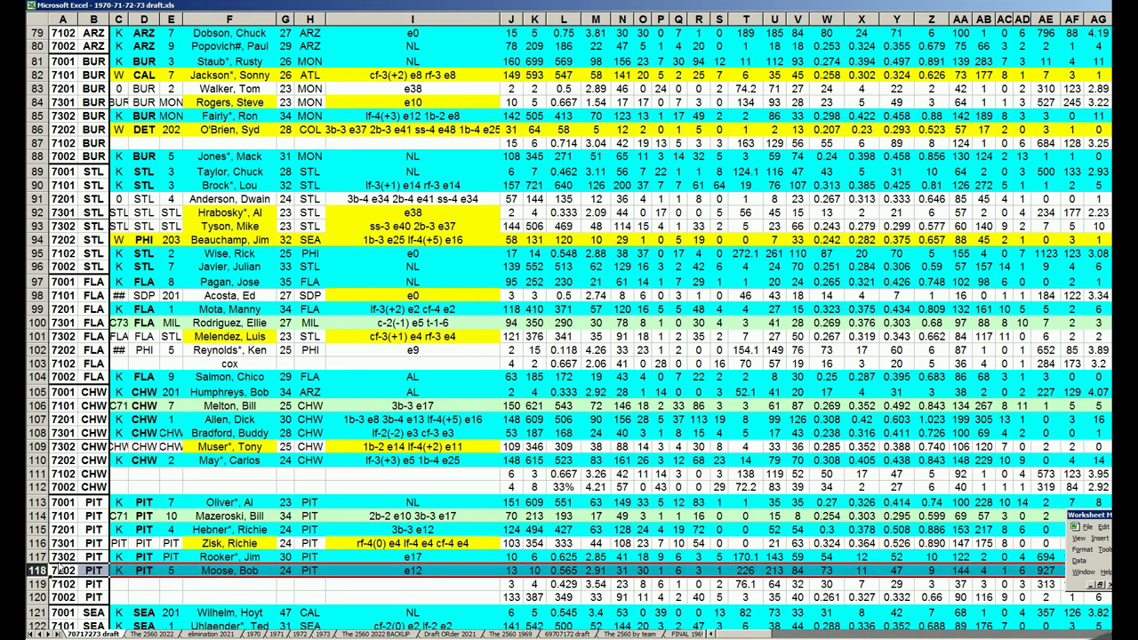
scroll(62, 560, down, 2)
scroll(64, 556, down, 1)
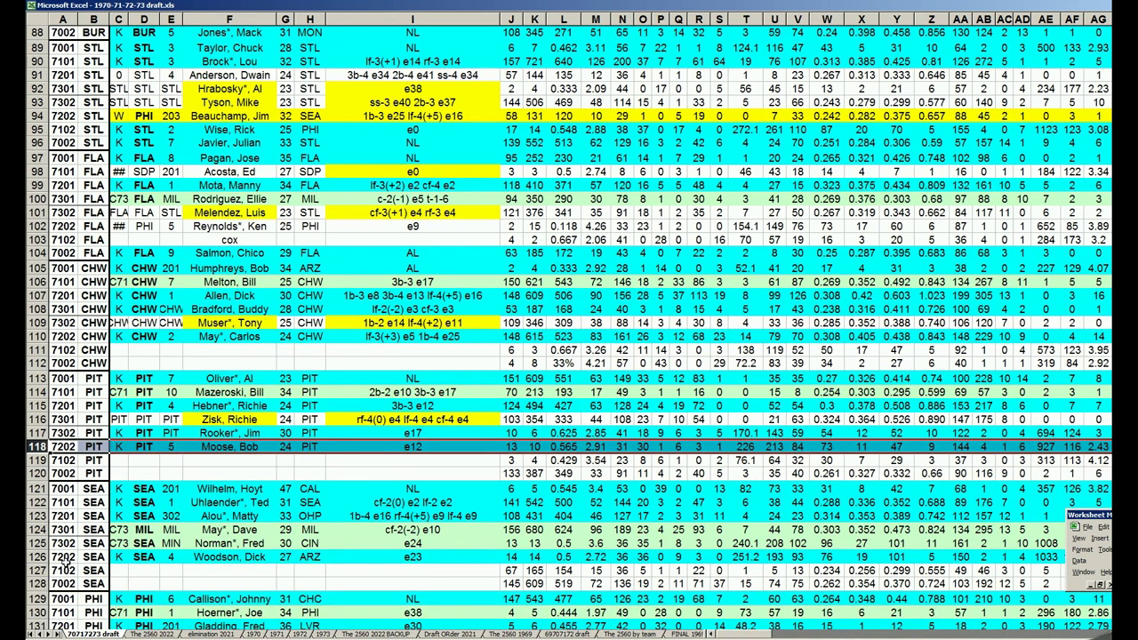
click(37, 556)
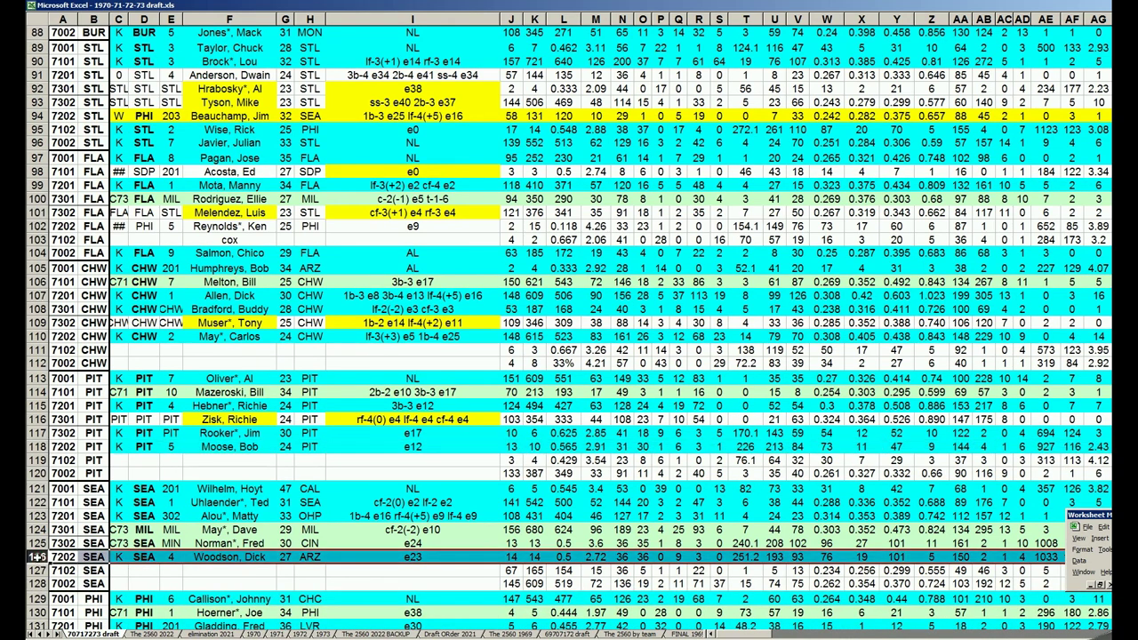
scroll(68, 544, down, 2)
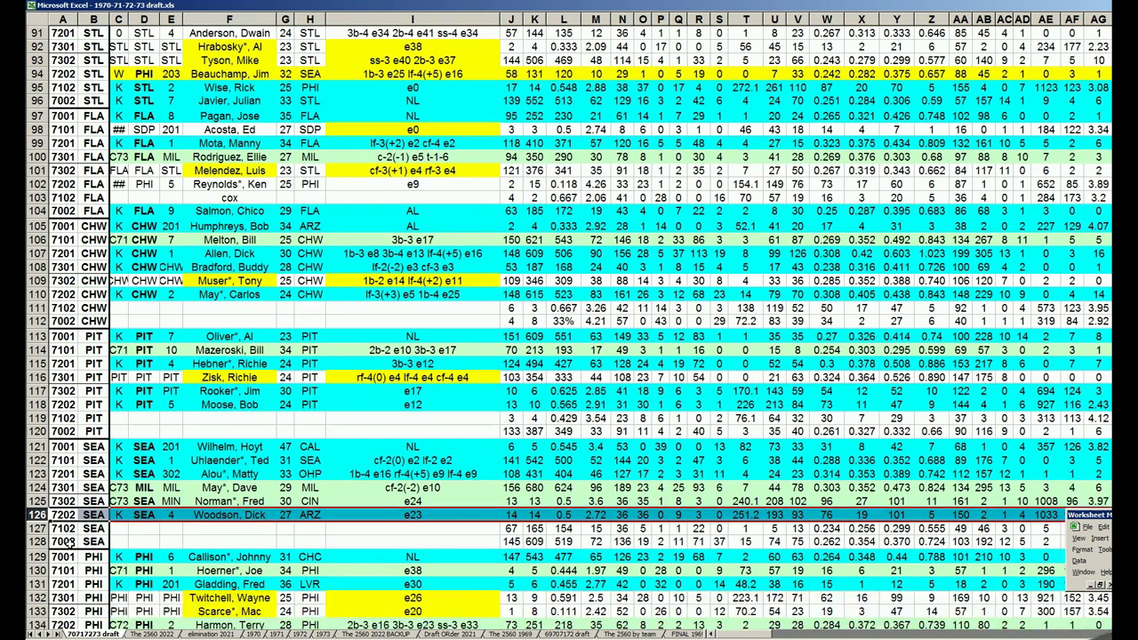
scroll(68, 543, down, 1)
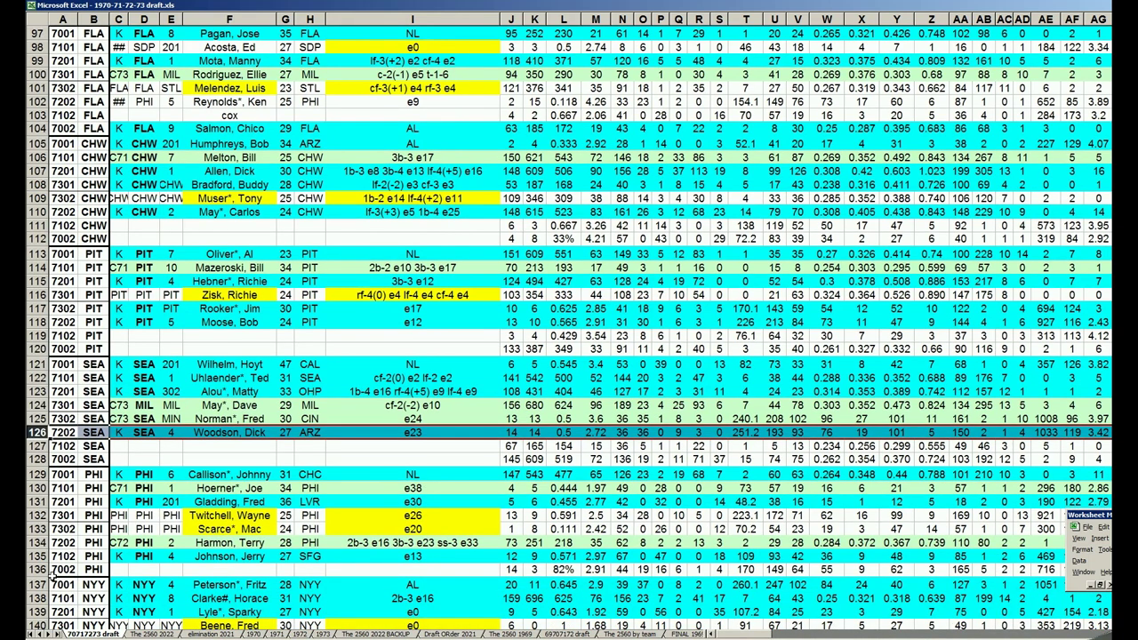
click(35, 542)
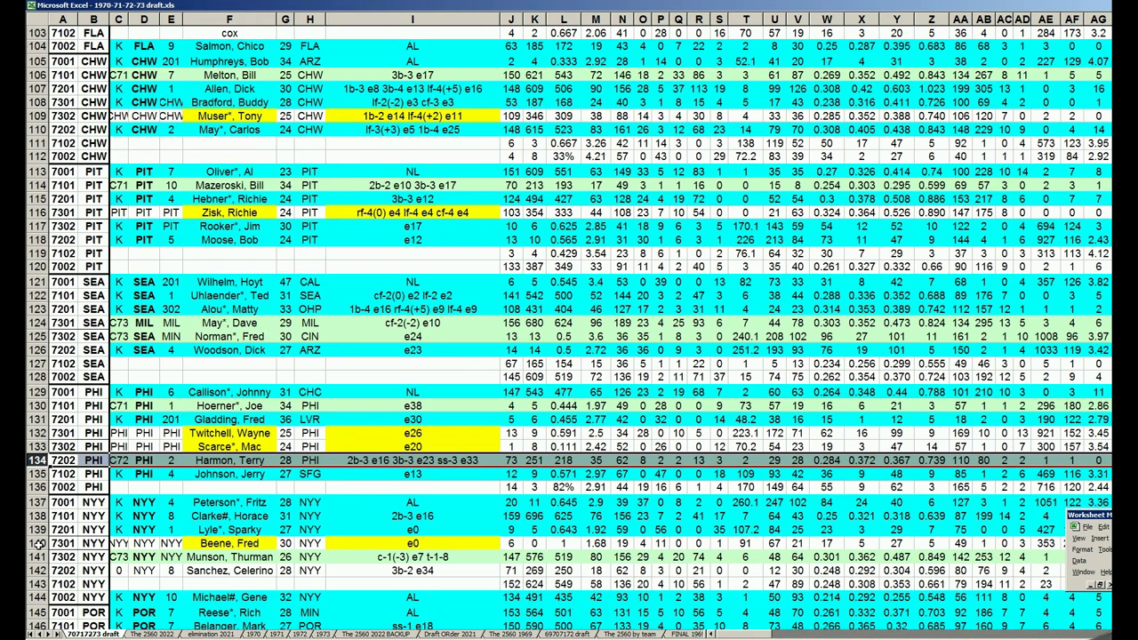
Scroll the draft sheet down, keeping row 134's PHI 7202 pick listed
scroll(39, 543, down, 1)
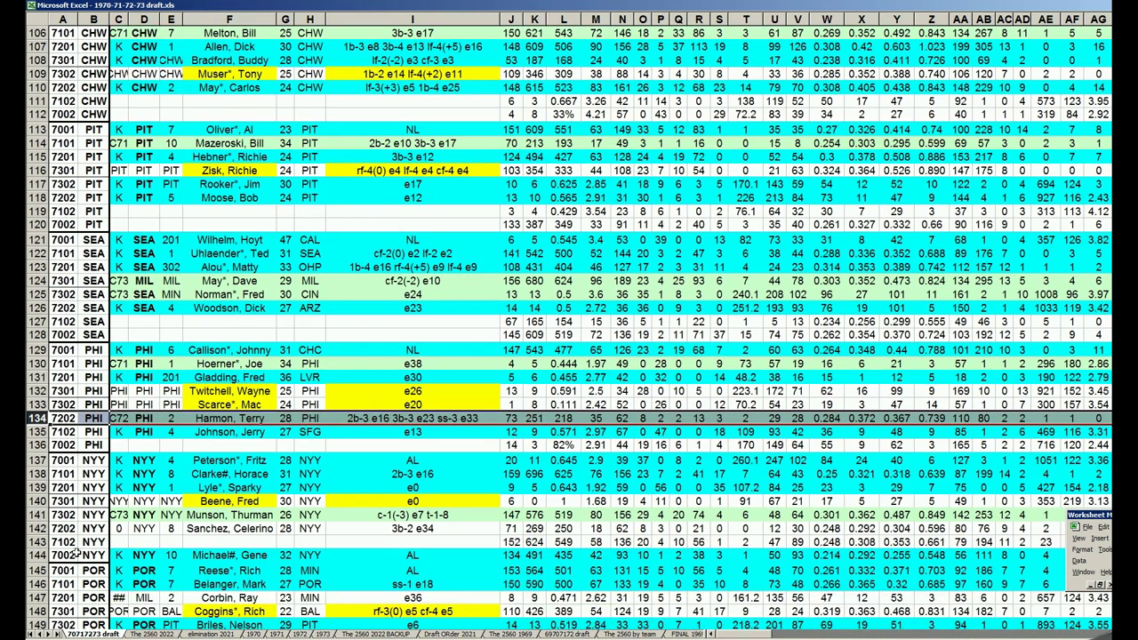
click(37, 529)
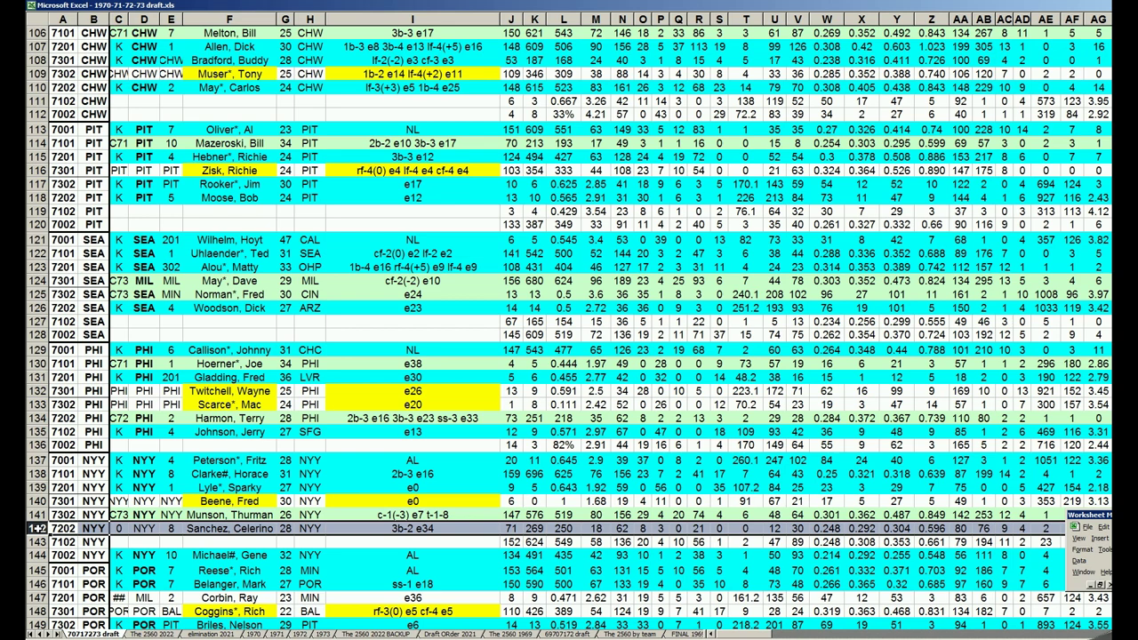
click(411, 528)
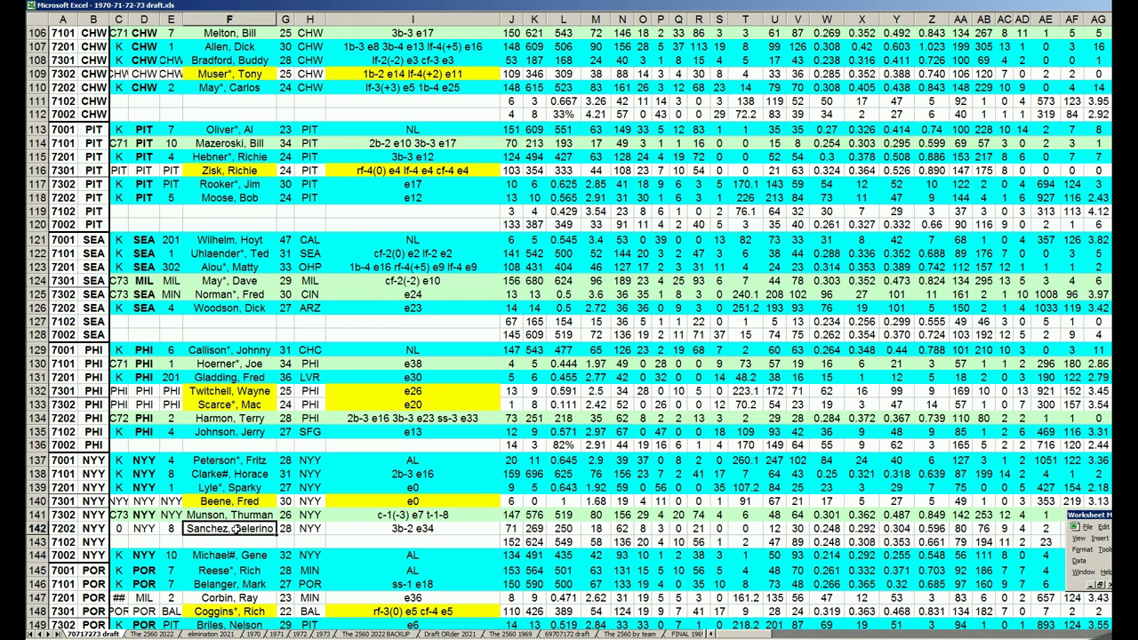
scroll(187, 541, down, 2)
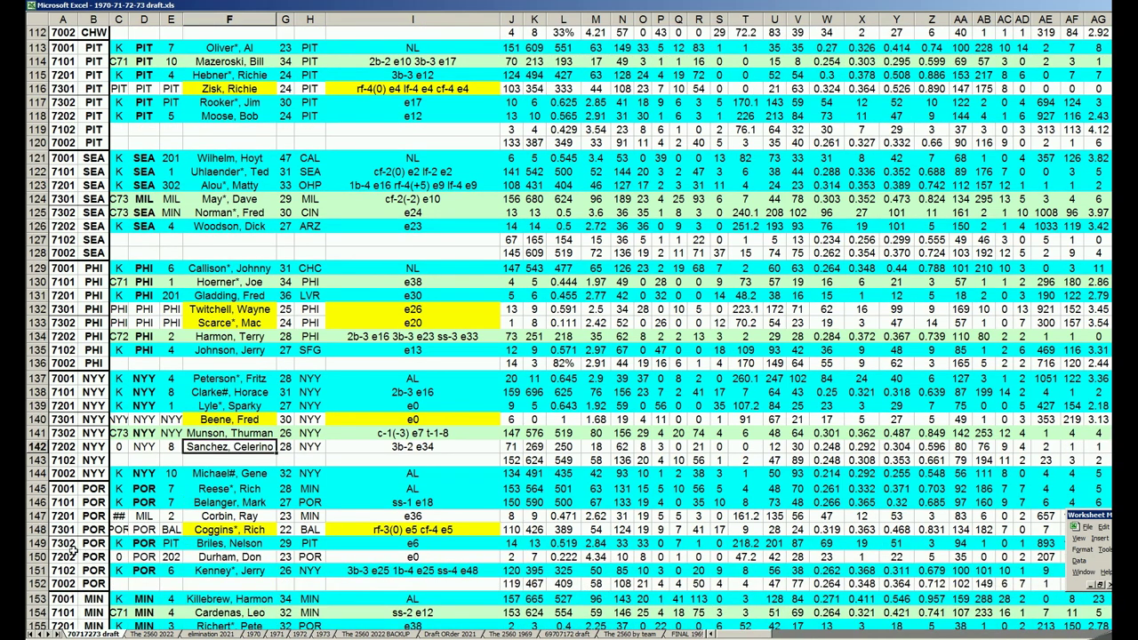
click(210, 559)
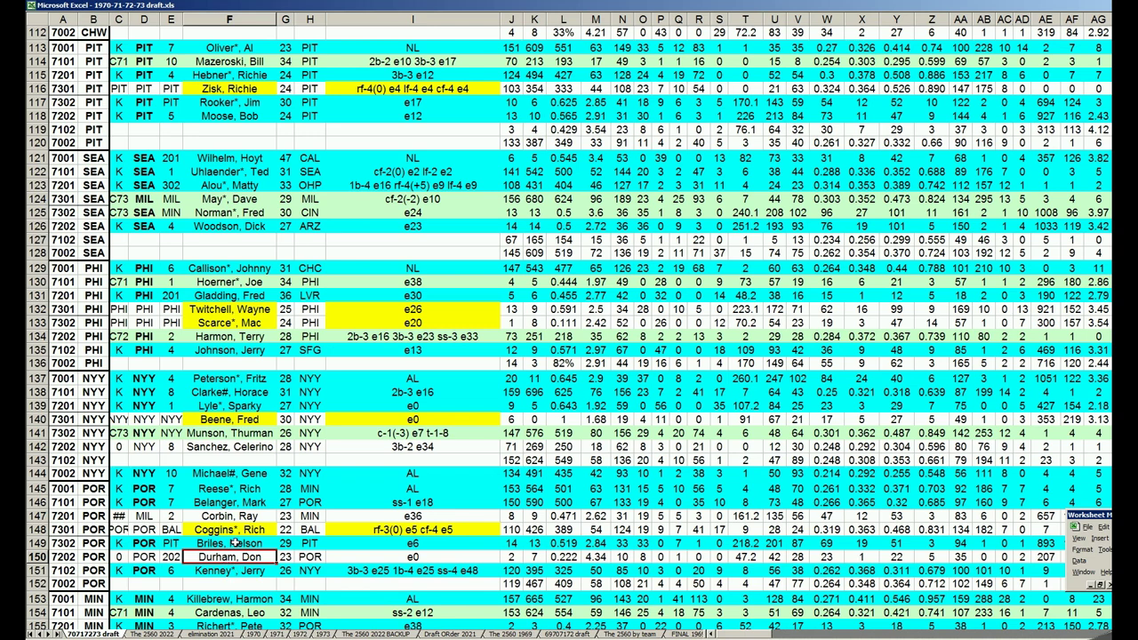
click(240, 518)
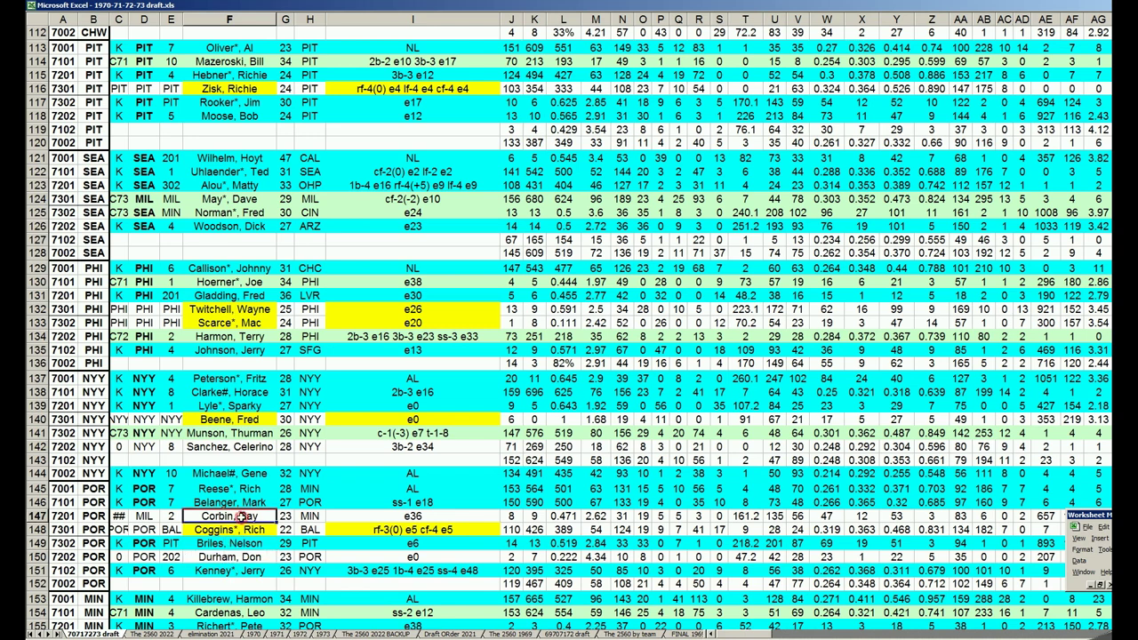
click(240, 557)
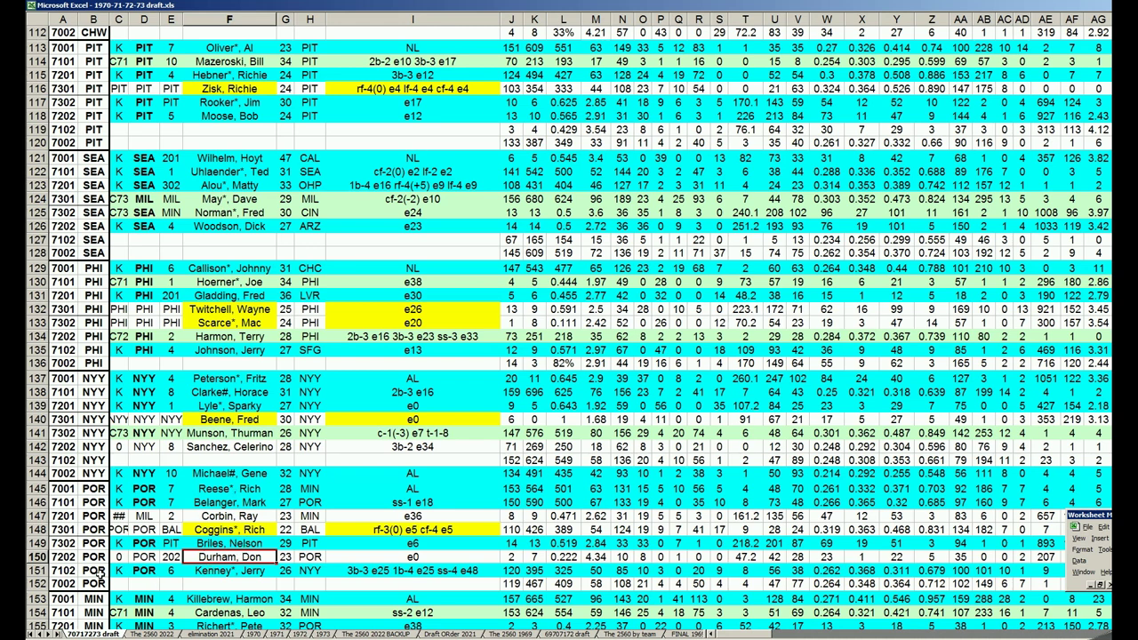
click(62, 557)
scroll(62, 557, down, 2)
scroll(62, 556, down, 2)
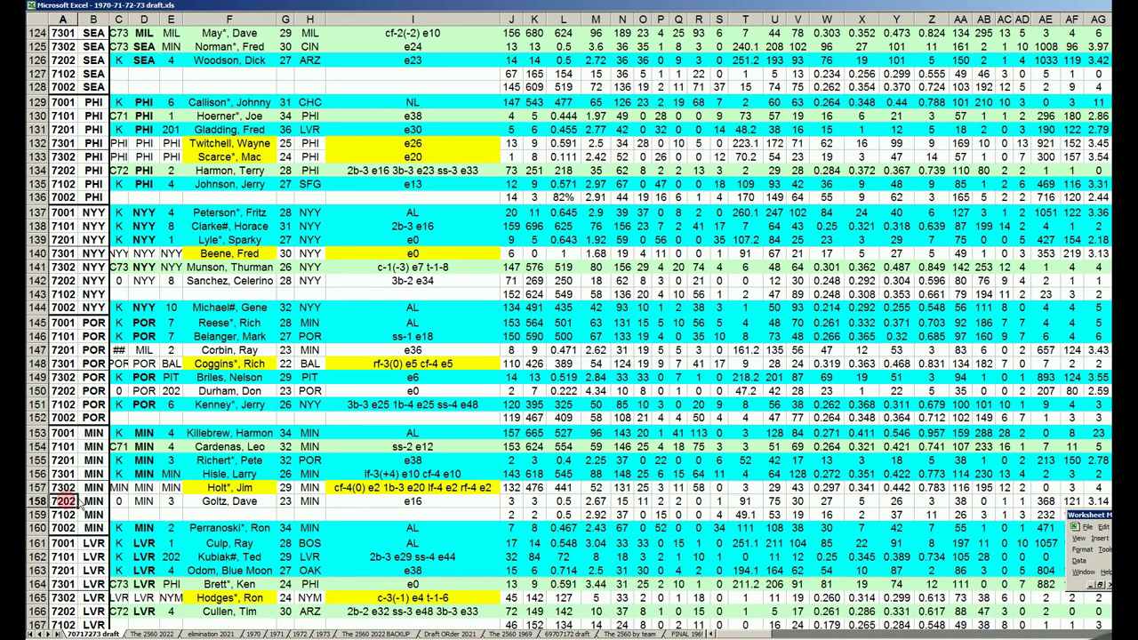
click(243, 501)
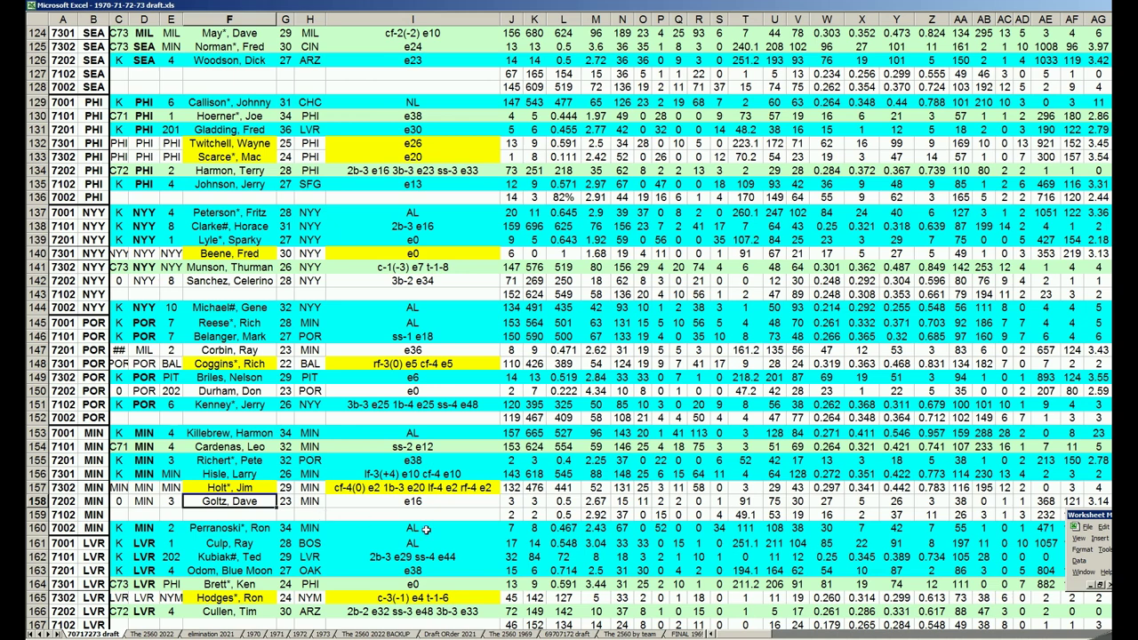
click(36, 501)
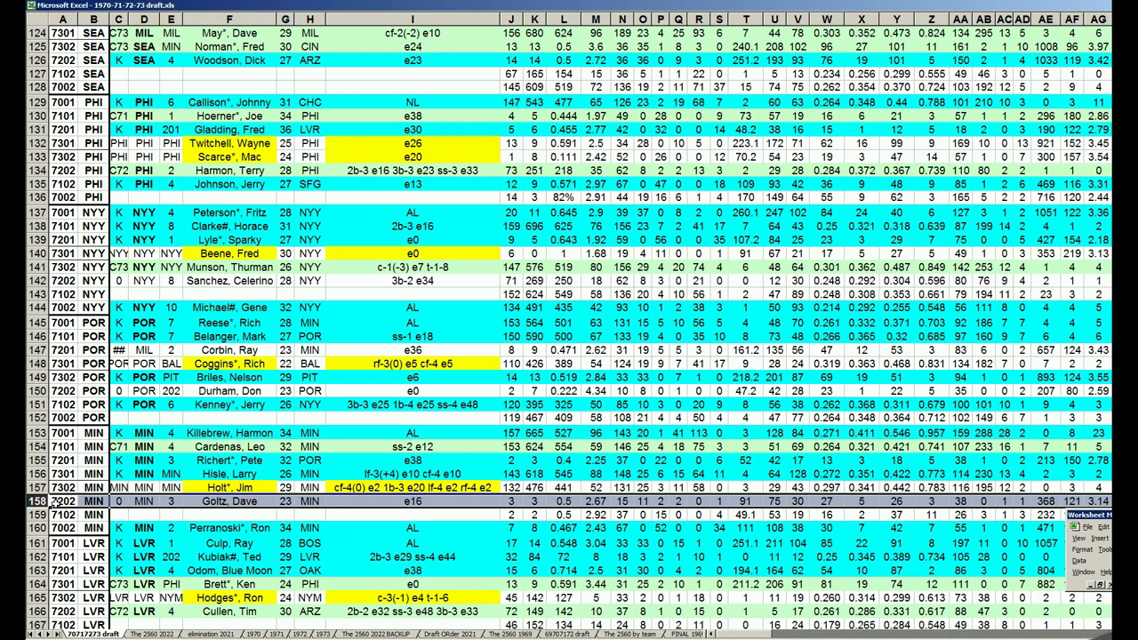
scroll(53, 503, down, 3)
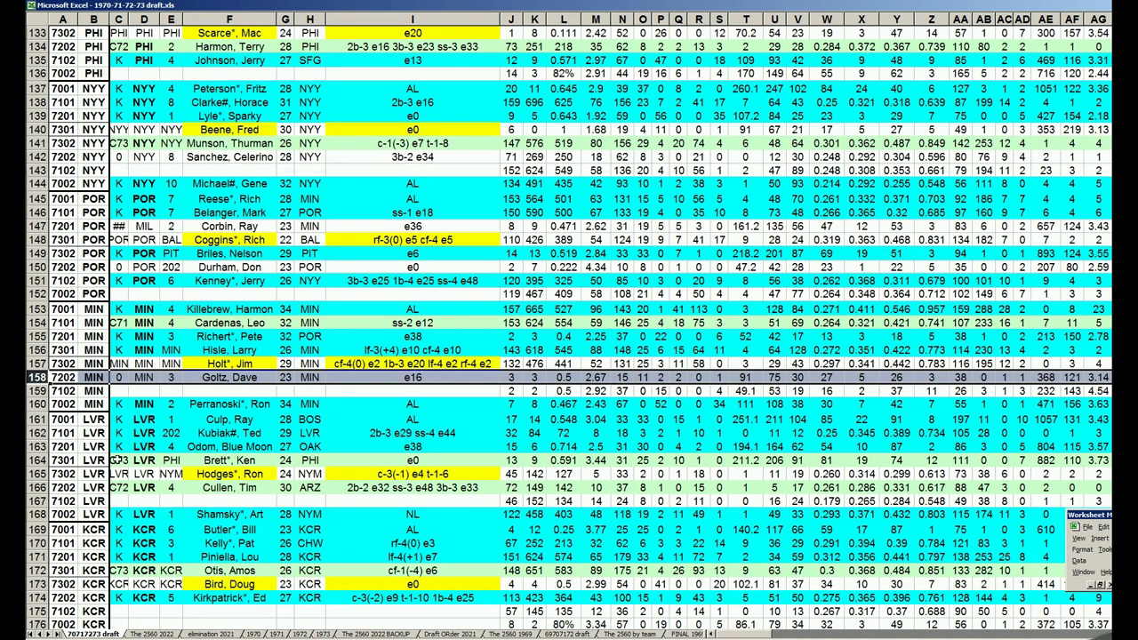
click(39, 487)
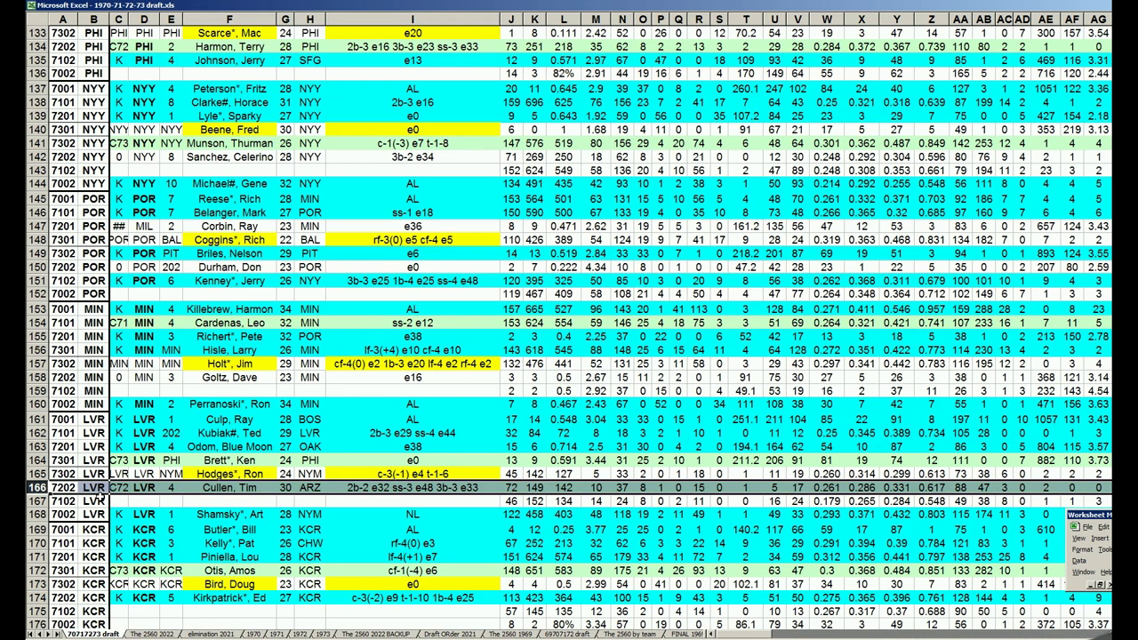
click(236, 478)
Select the player name in F166 and scroll the sheet down a few rows
click(238, 487)
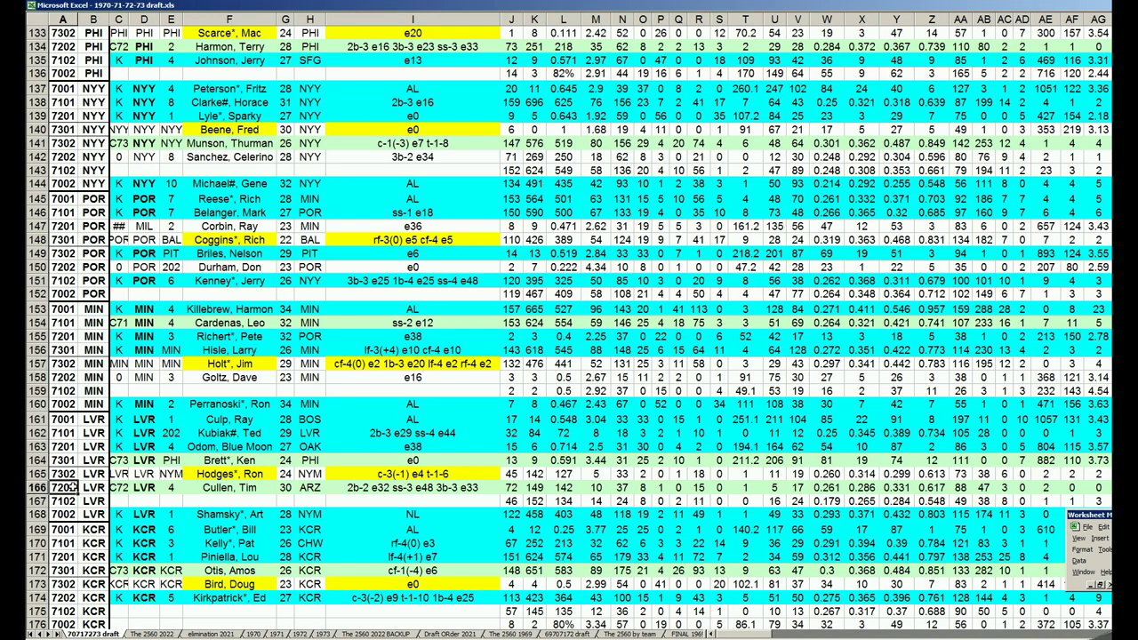
scroll(77, 487, down, 2)
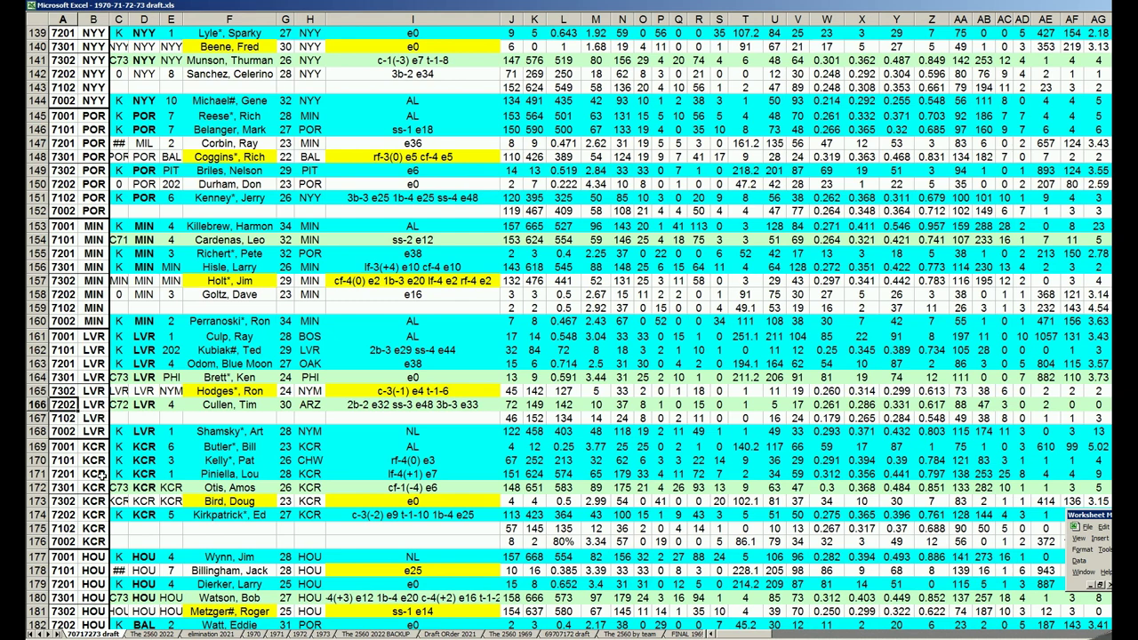
Check rows 174 and 176 in the KCR block, then row 182's player name and HOU team code
click(66, 515)
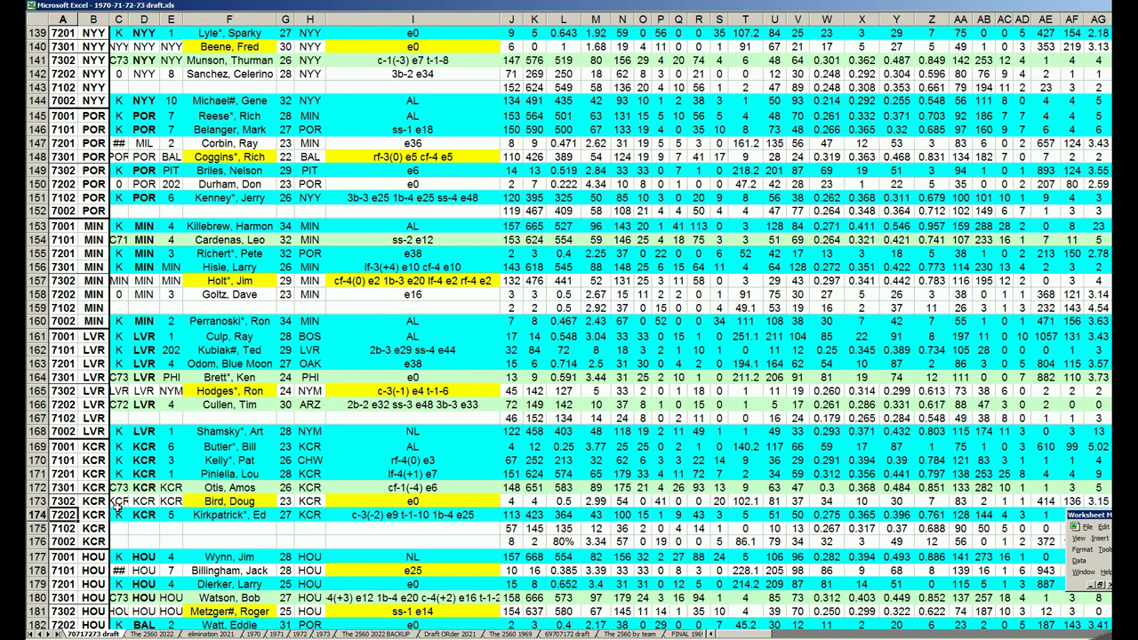
click(75, 539)
scroll(76, 539, down, 2)
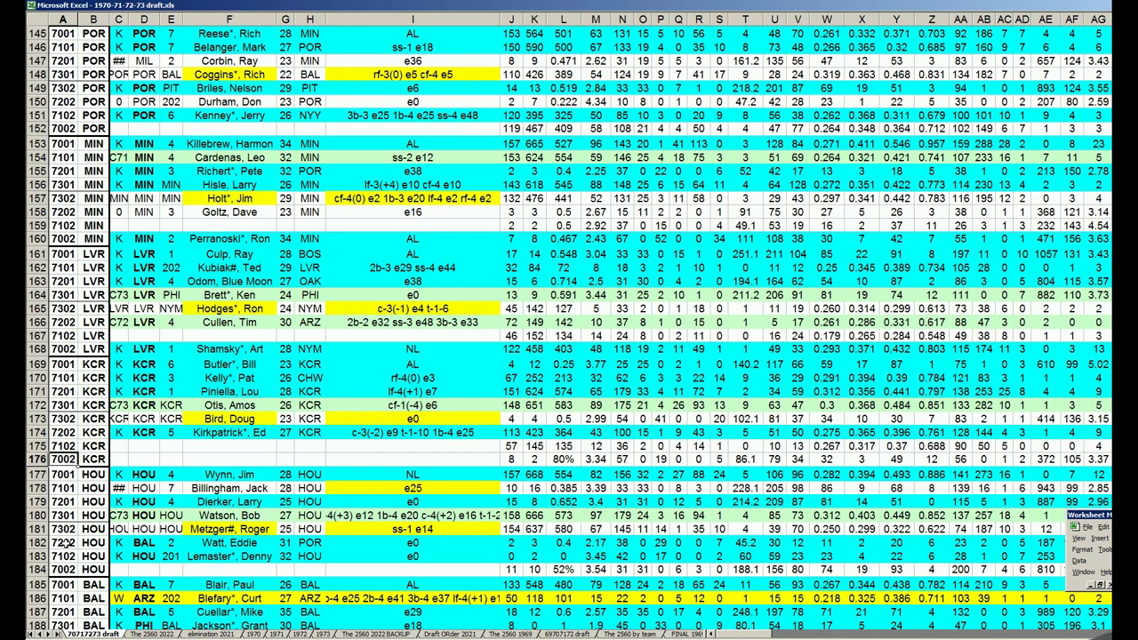
click(64, 542)
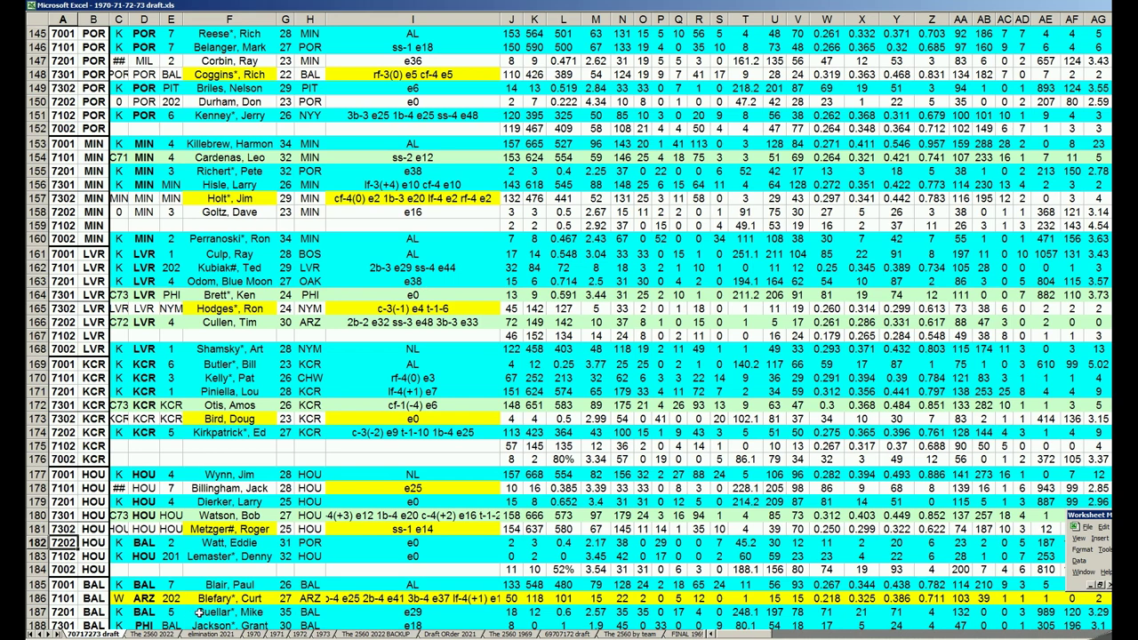
click(251, 544)
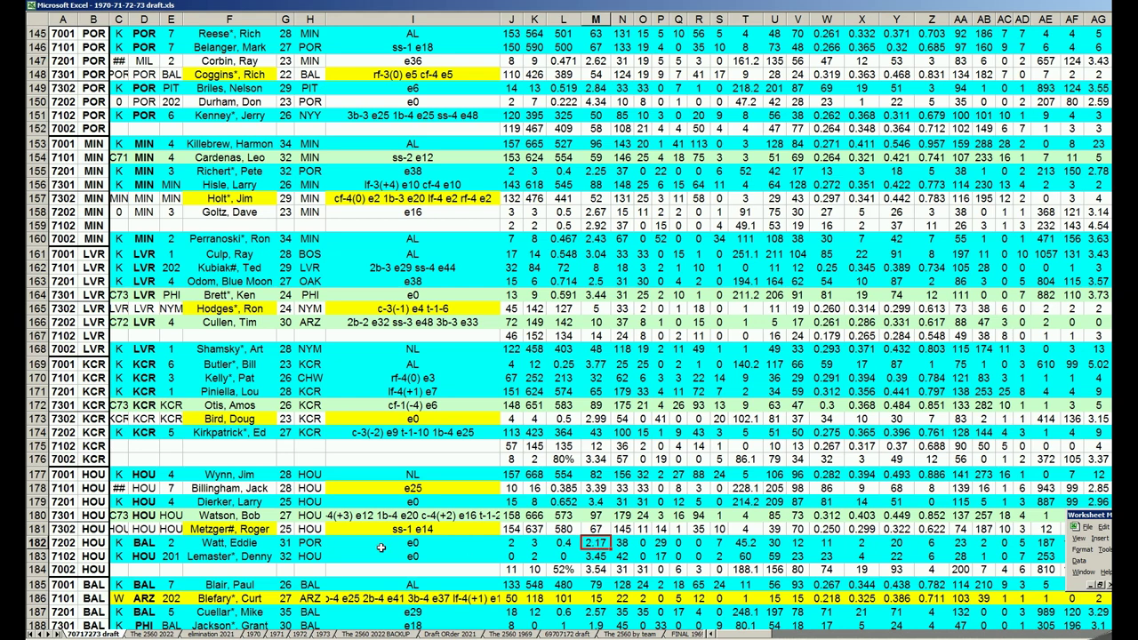
click(258, 544)
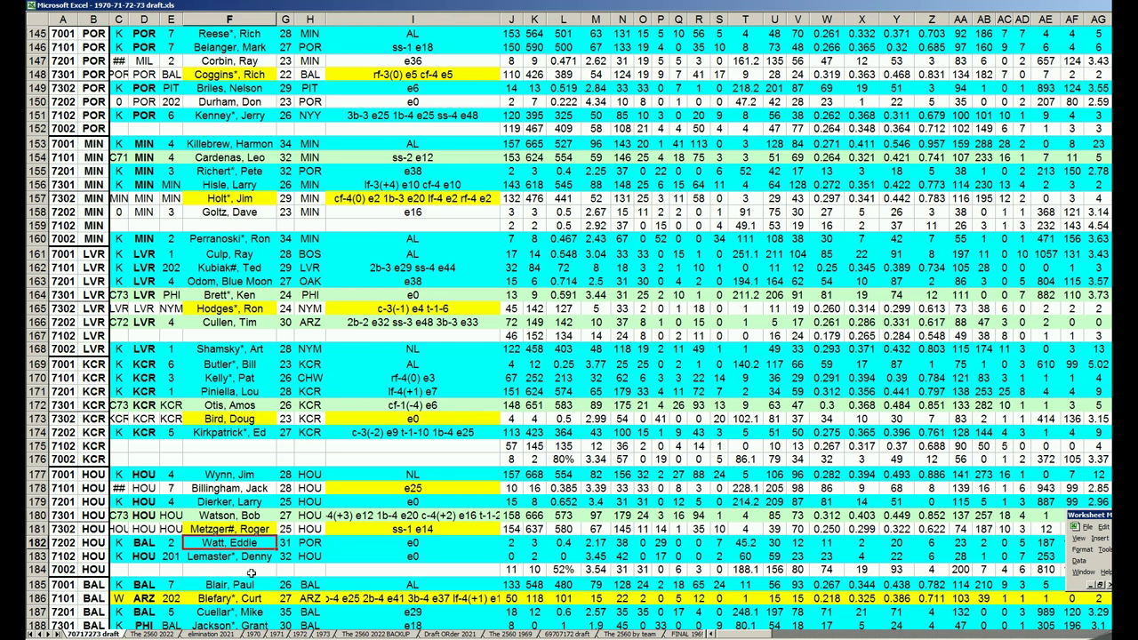
click(100, 542)
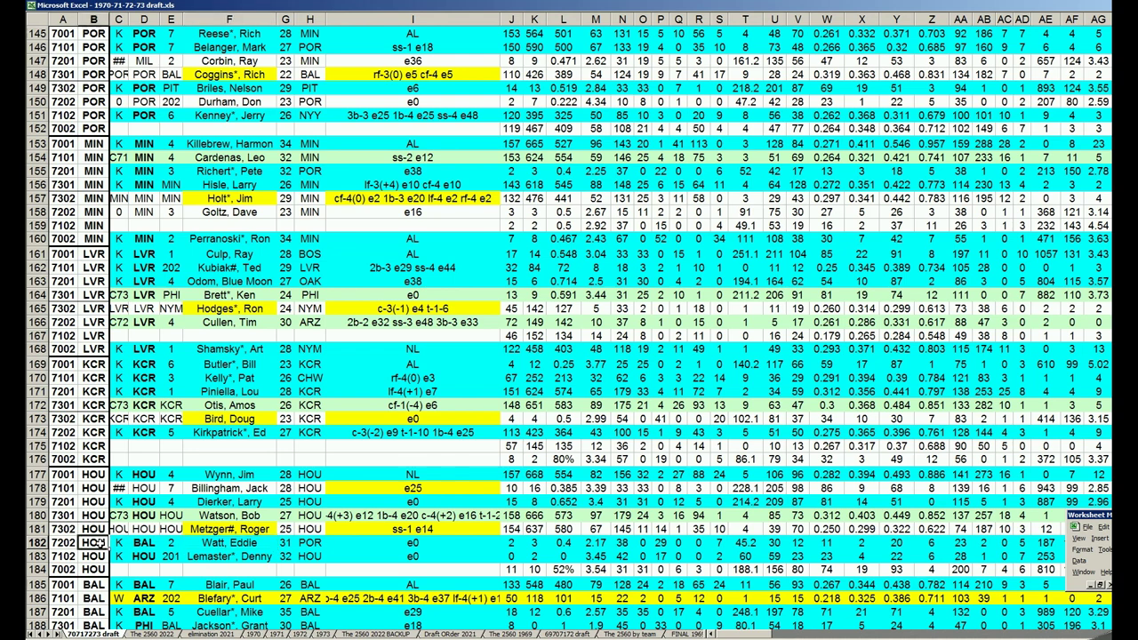
scroll(101, 544, down, 1)
Check Oates' draft code and Blefary, Curt's yellow entry, then select the Oates row 190
scroll(100, 542, down, 1)
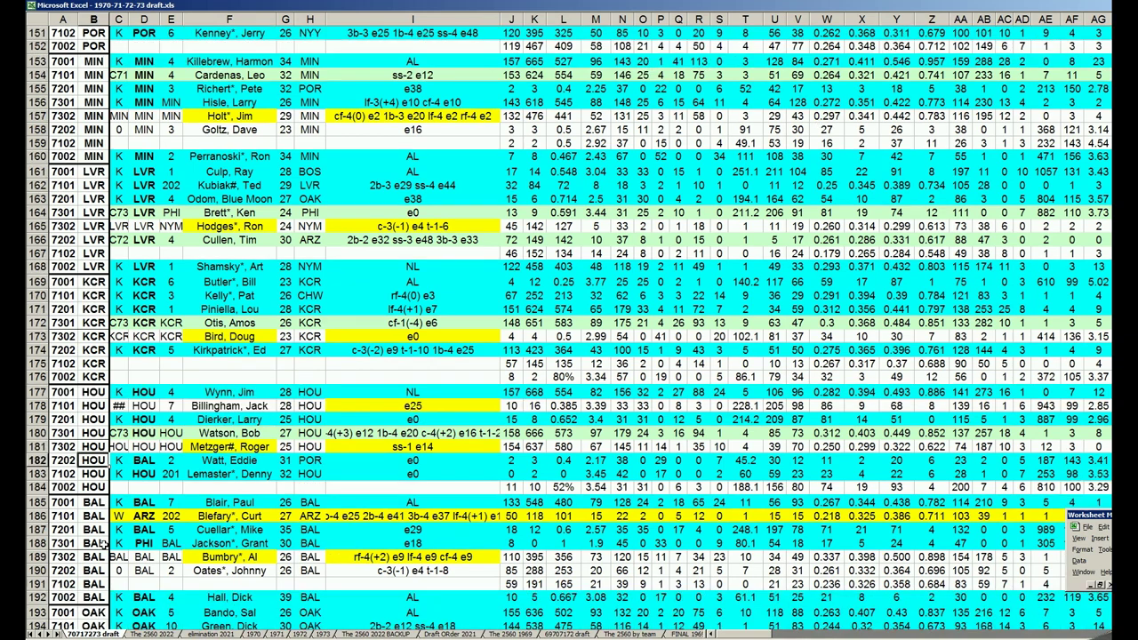
click(69, 570)
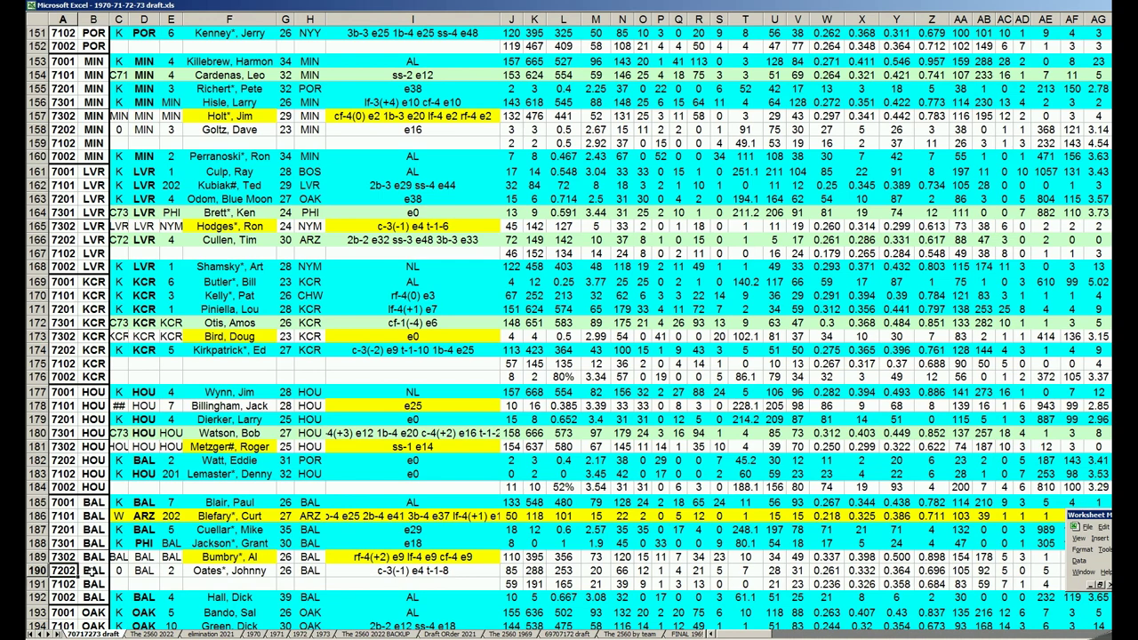
click(254, 516)
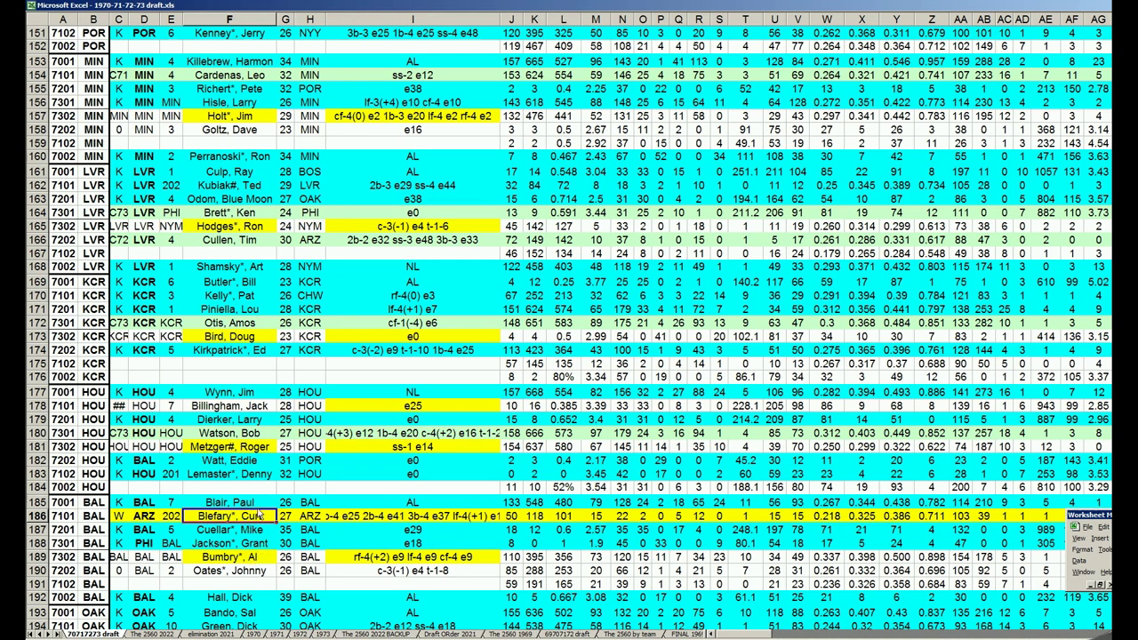
click(40, 570)
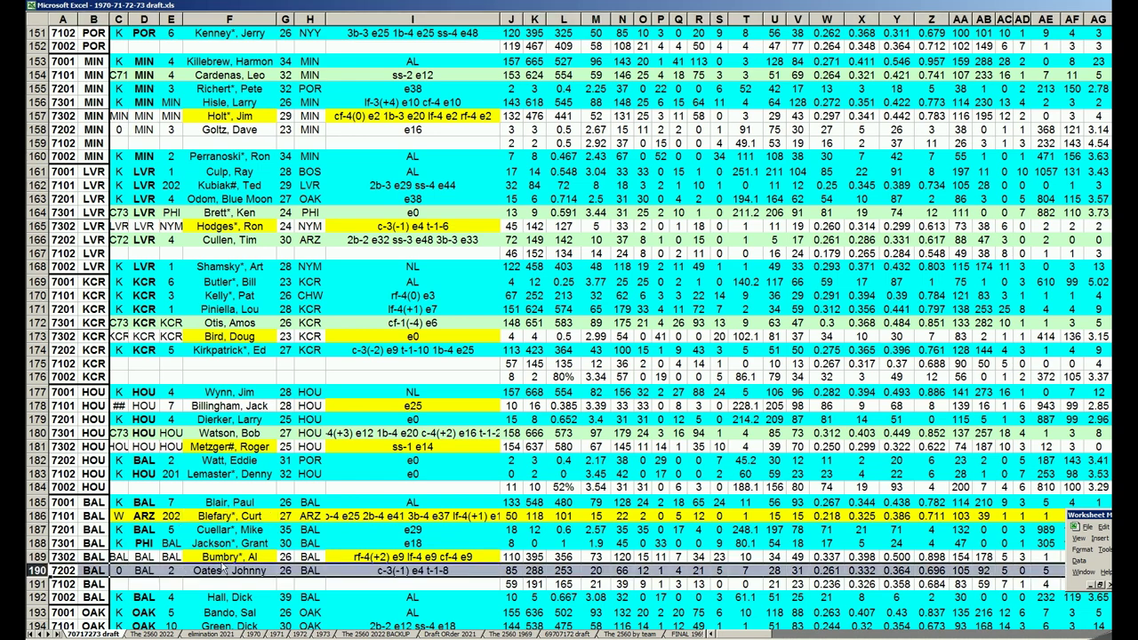
scroll(225, 569, down, 3)
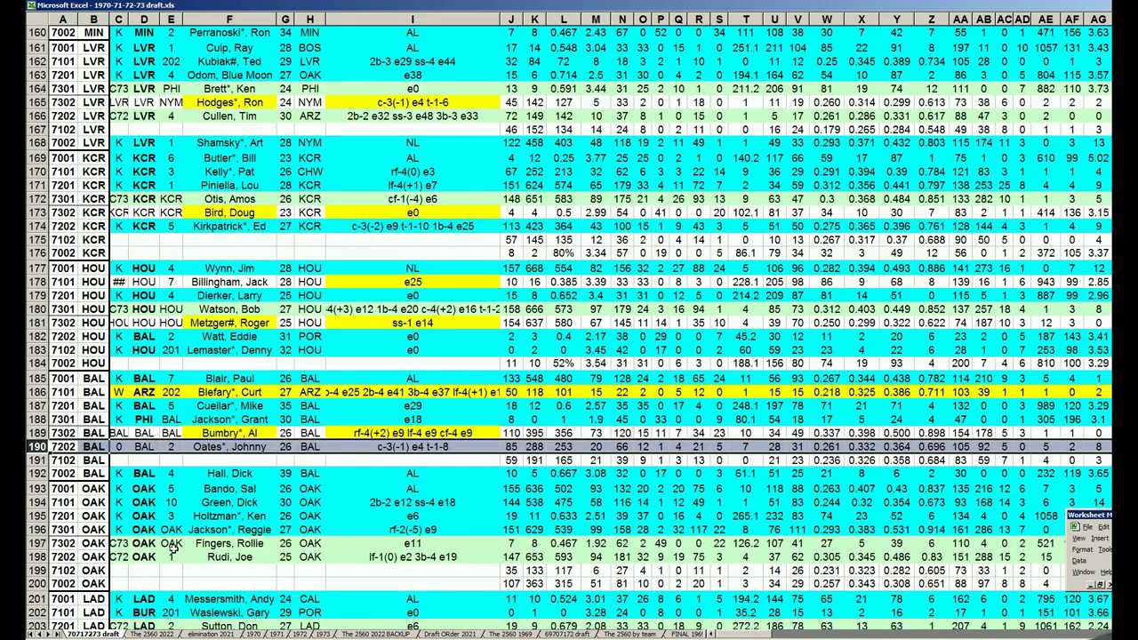
Select the Rudi, Joe row 198 and the Brewer, Jim row 206 through the OAK and LAD rows
click(46, 557)
scroll(68, 556, down, 1)
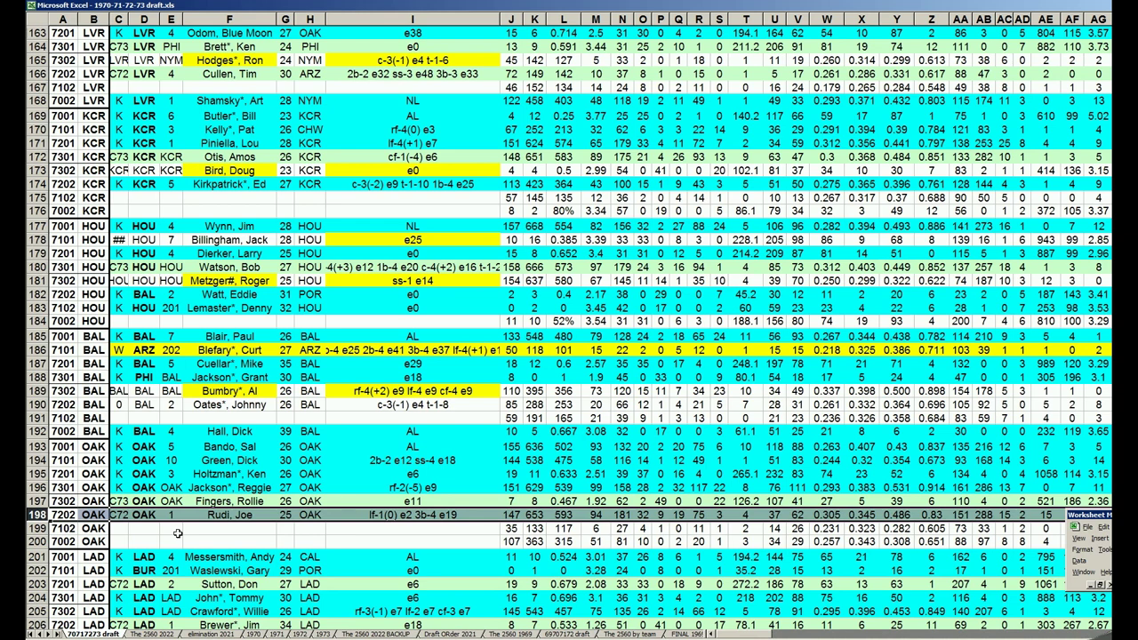
scroll(177, 533, down, 2)
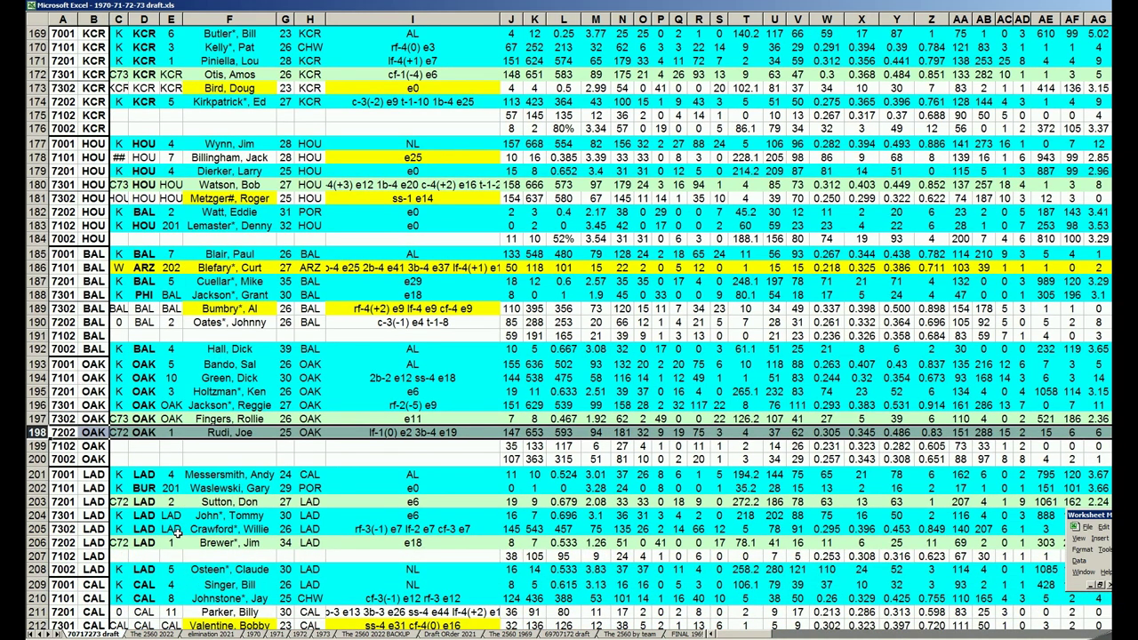
click(40, 542)
scroll(181, 543, down, 2)
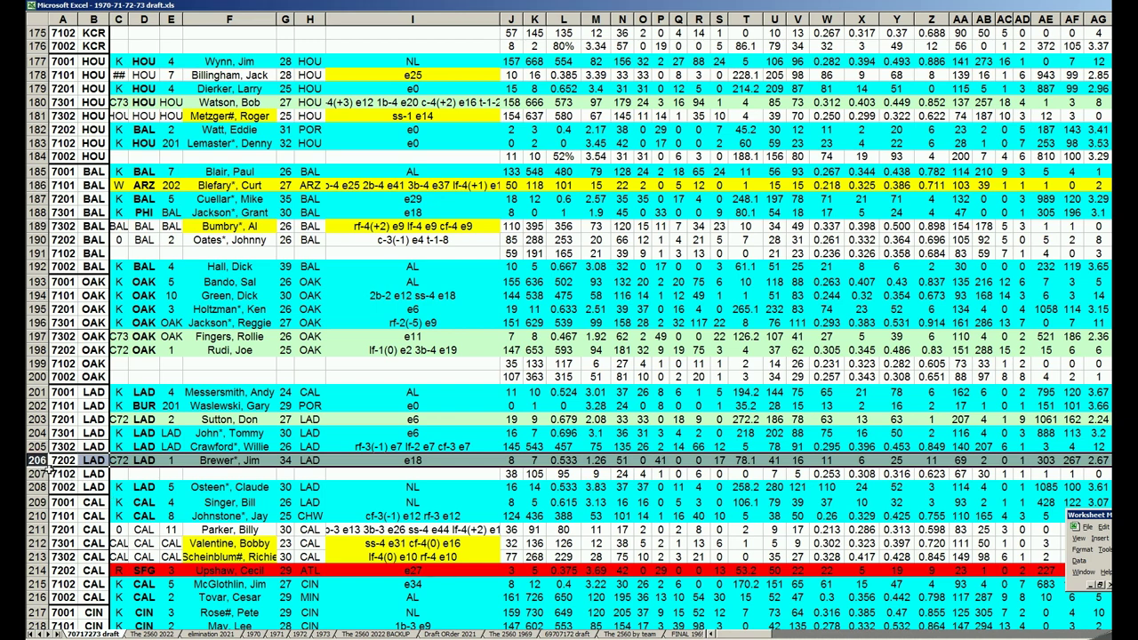
scroll(70, 504, down, 2)
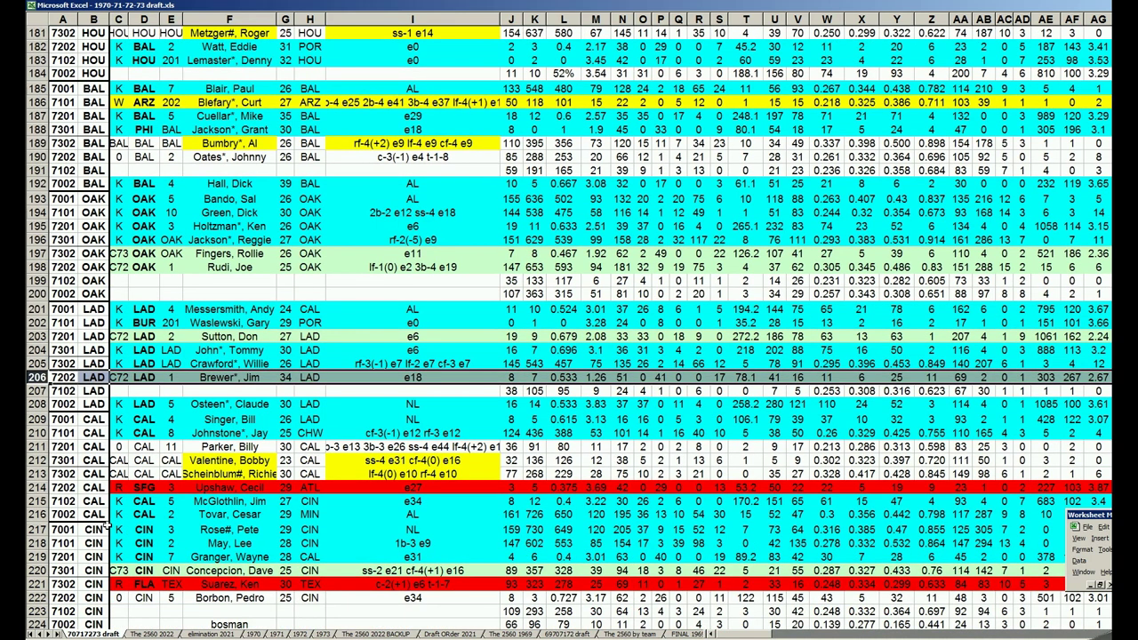
click(67, 485)
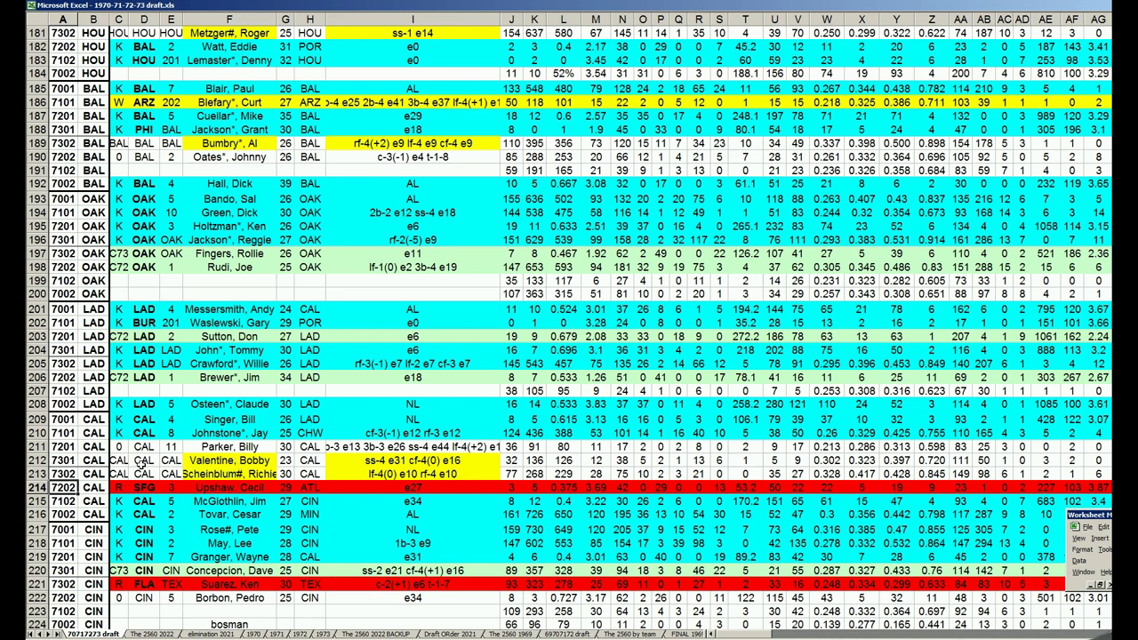
drag(230, 460, 232, 476)
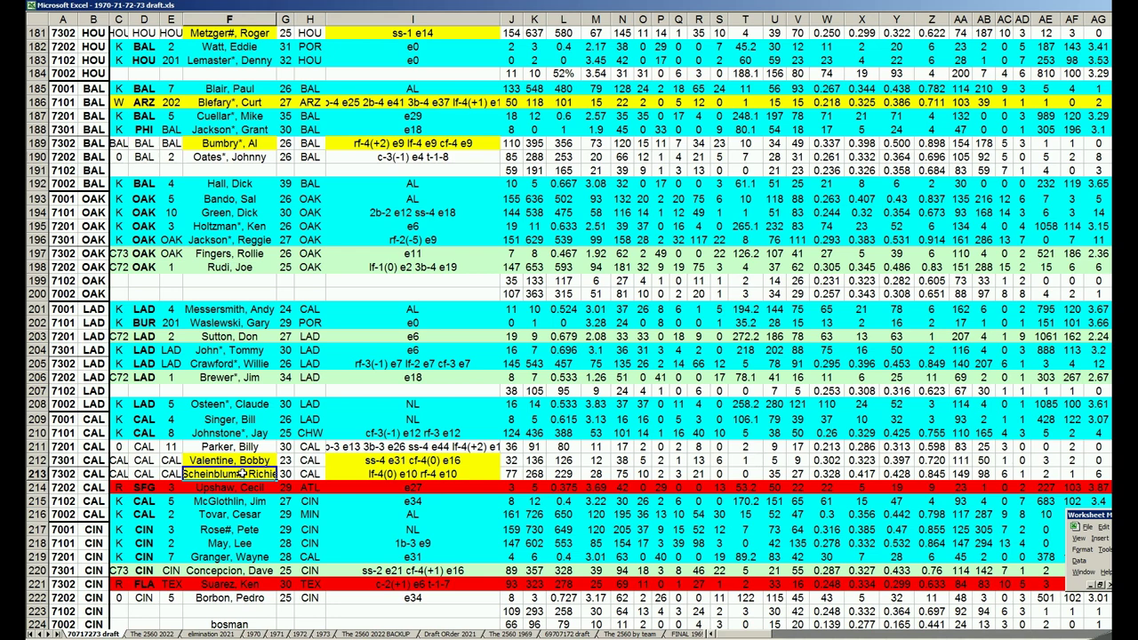
click(37, 488)
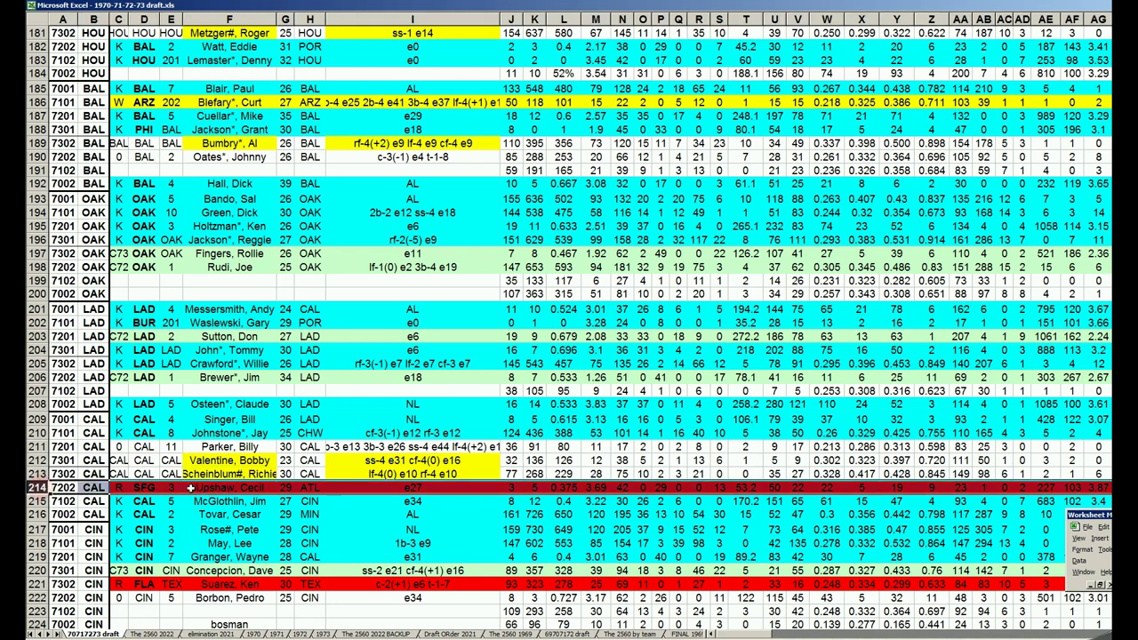
click(219, 491)
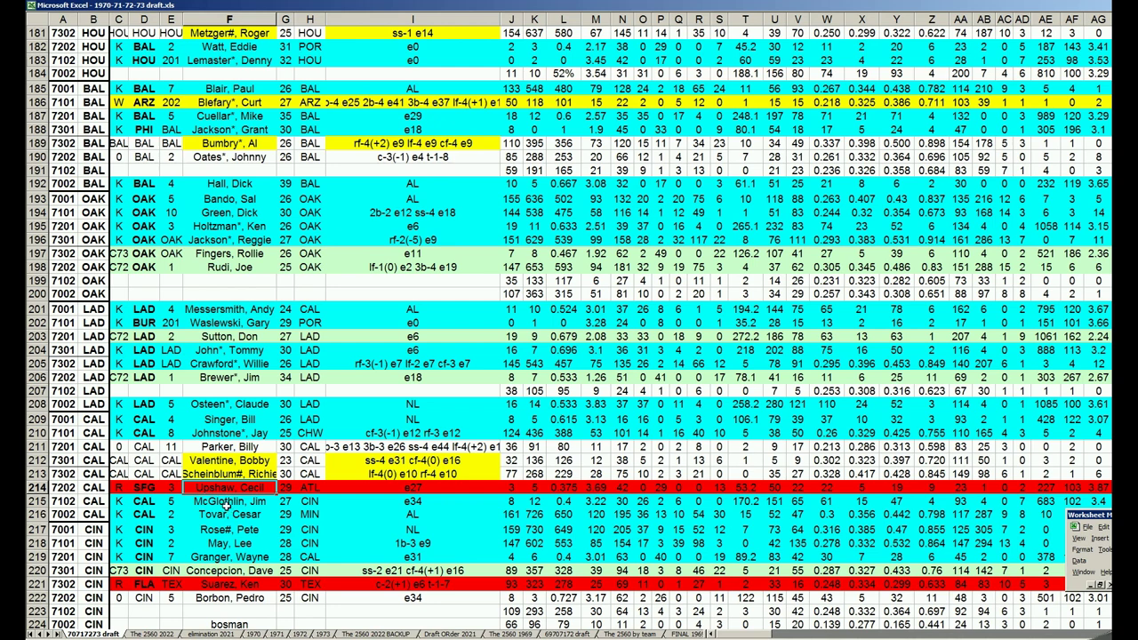
click(42, 487)
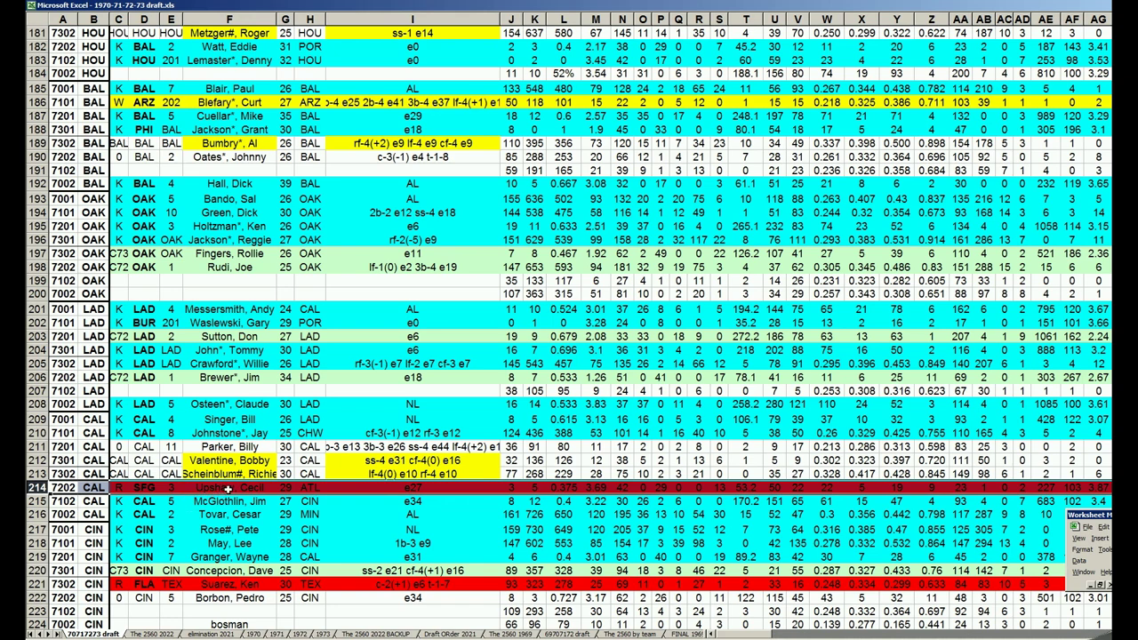
key(Down)
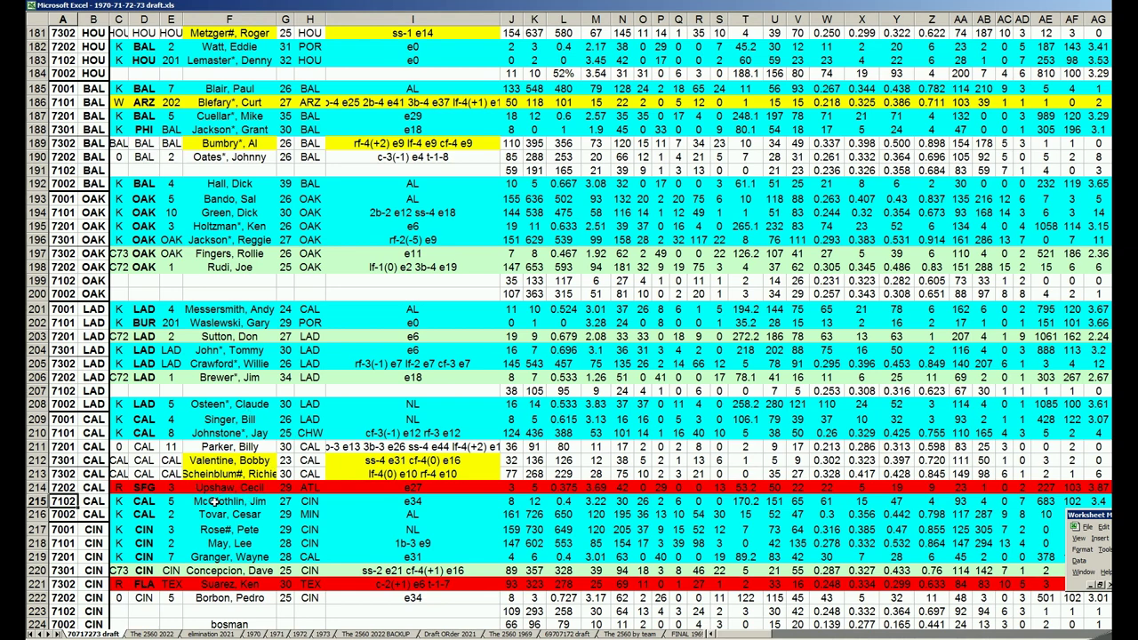
click(94, 530)
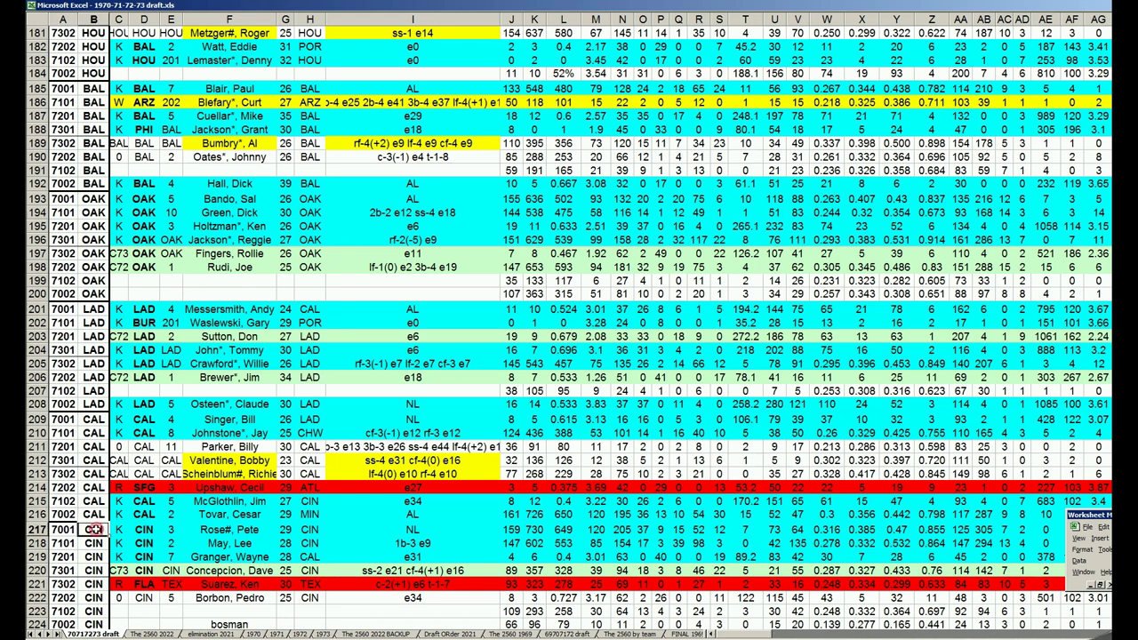
scroll(95, 530, down, 1)
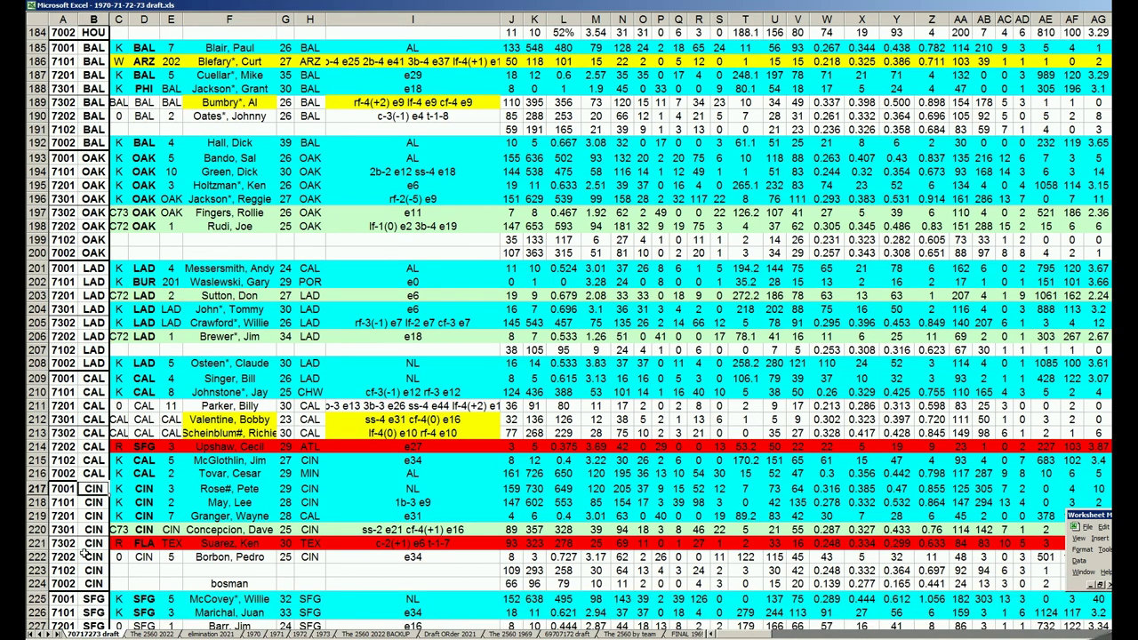
click(38, 557)
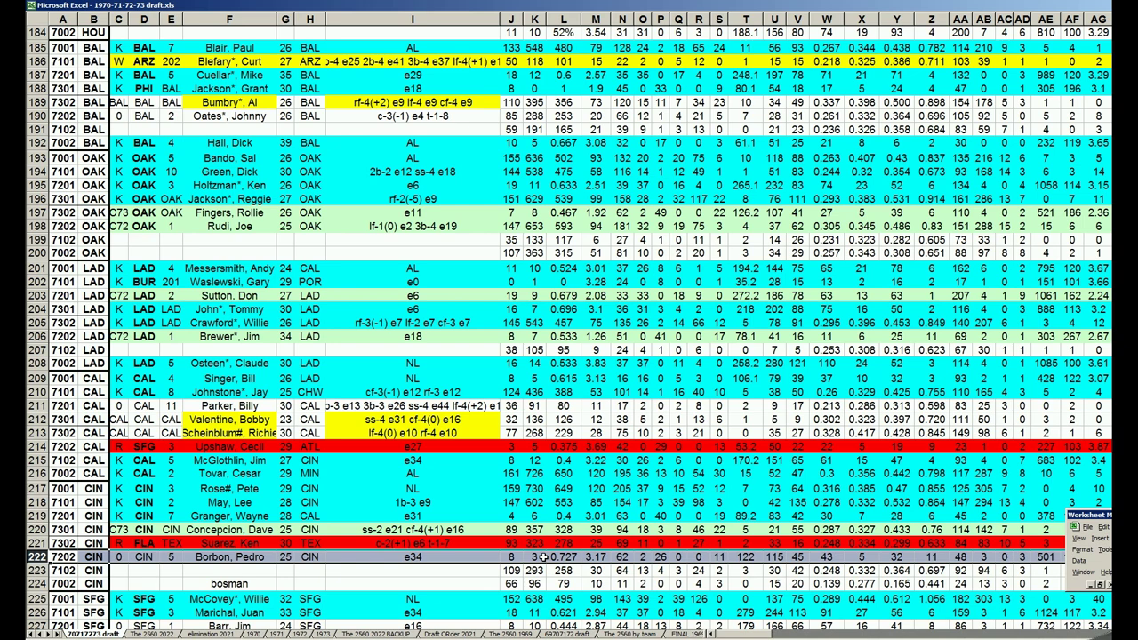
click(591, 556)
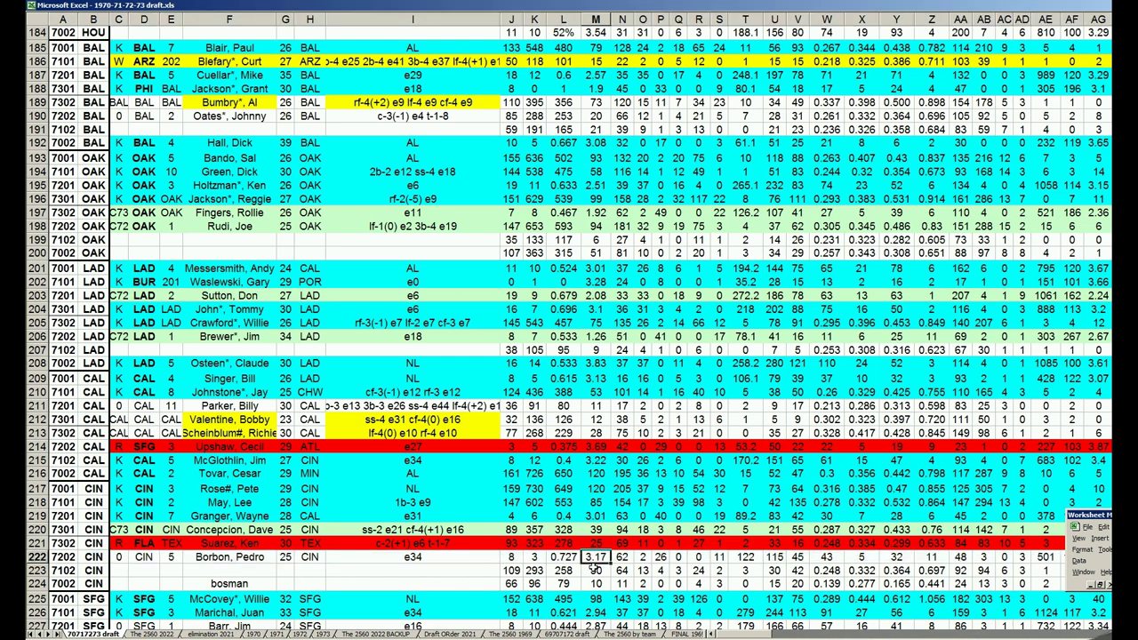
click(248, 558)
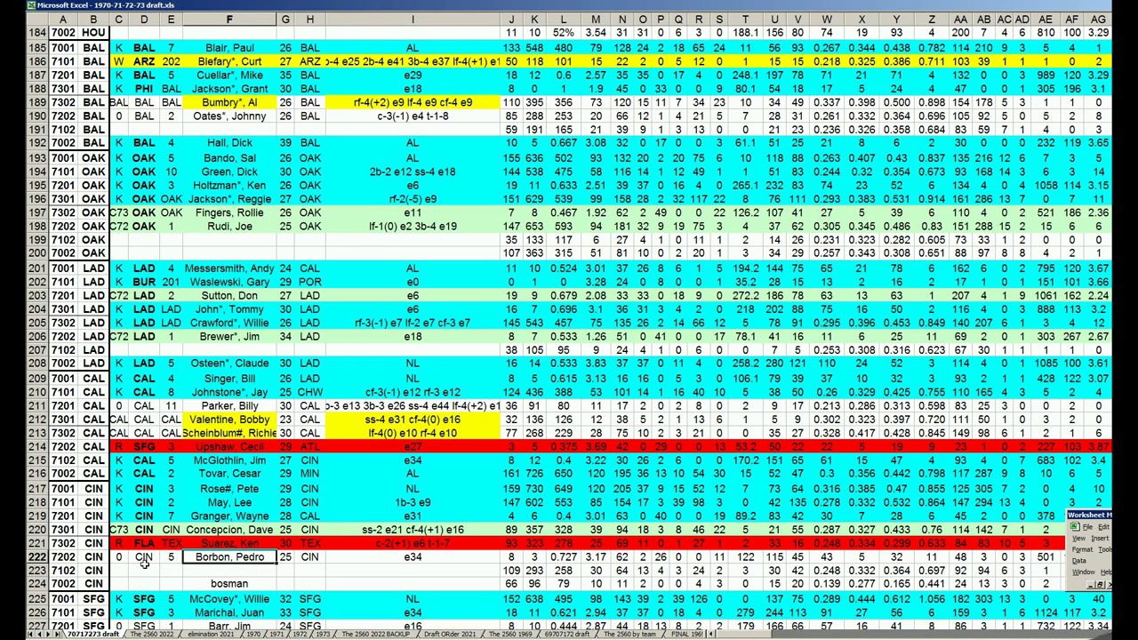
click(64, 557)
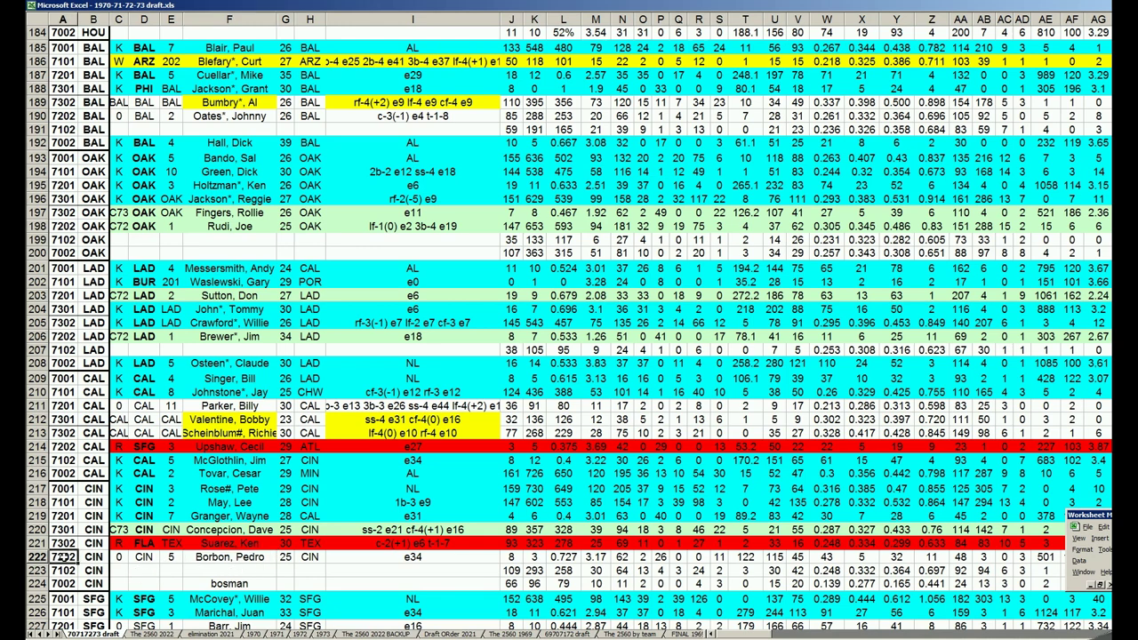
scroll(76, 550, down, 1)
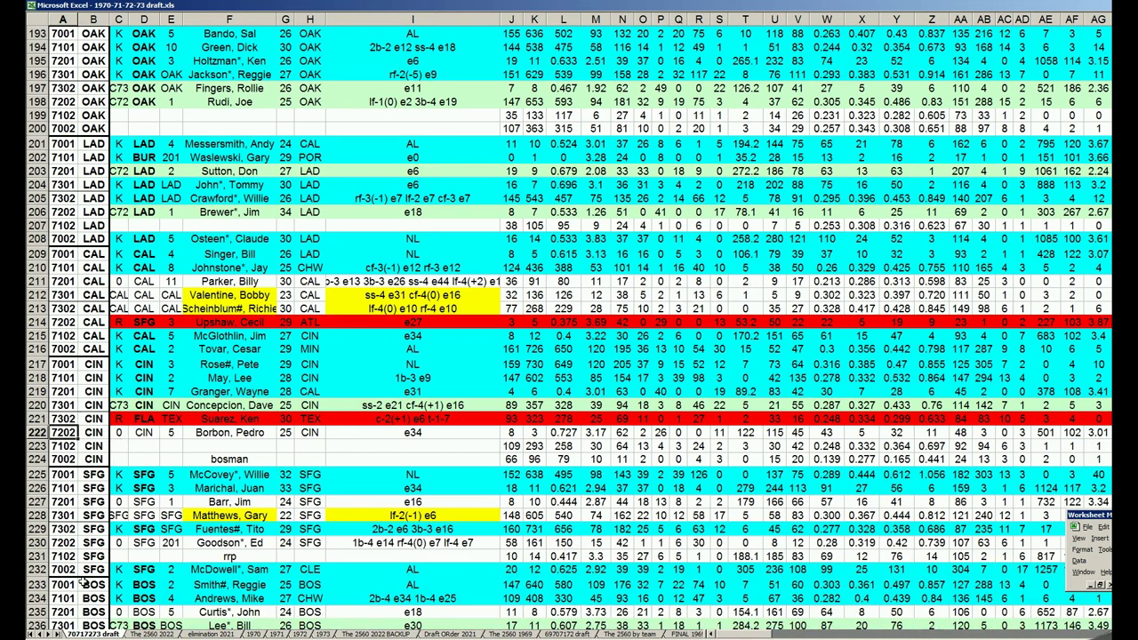
drag(66, 542, 89, 544)
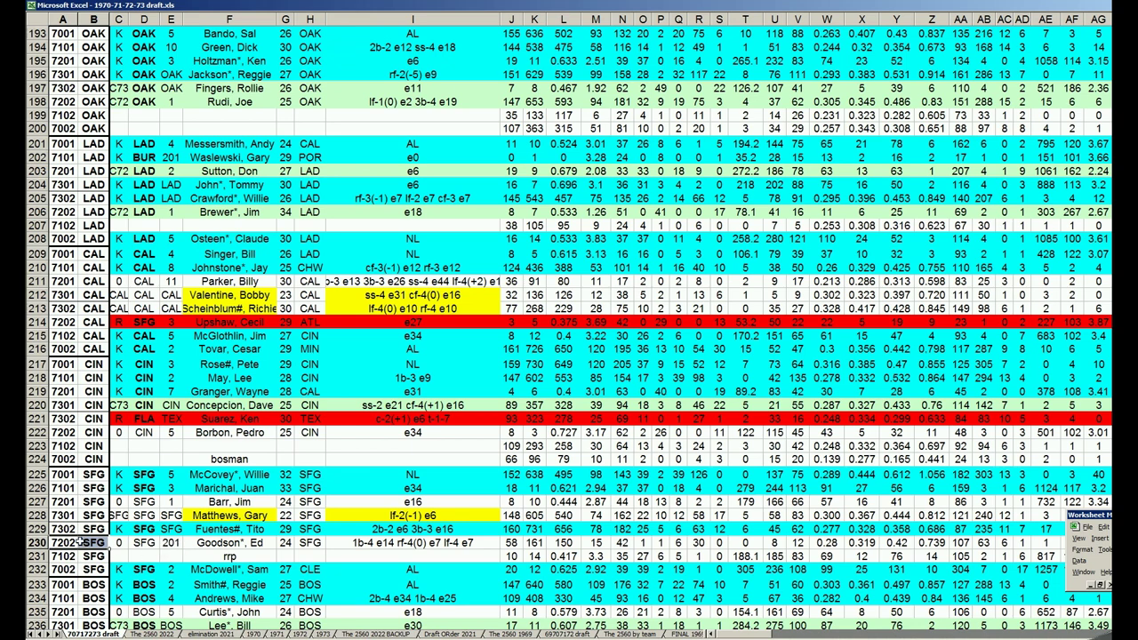
click(225, 543)
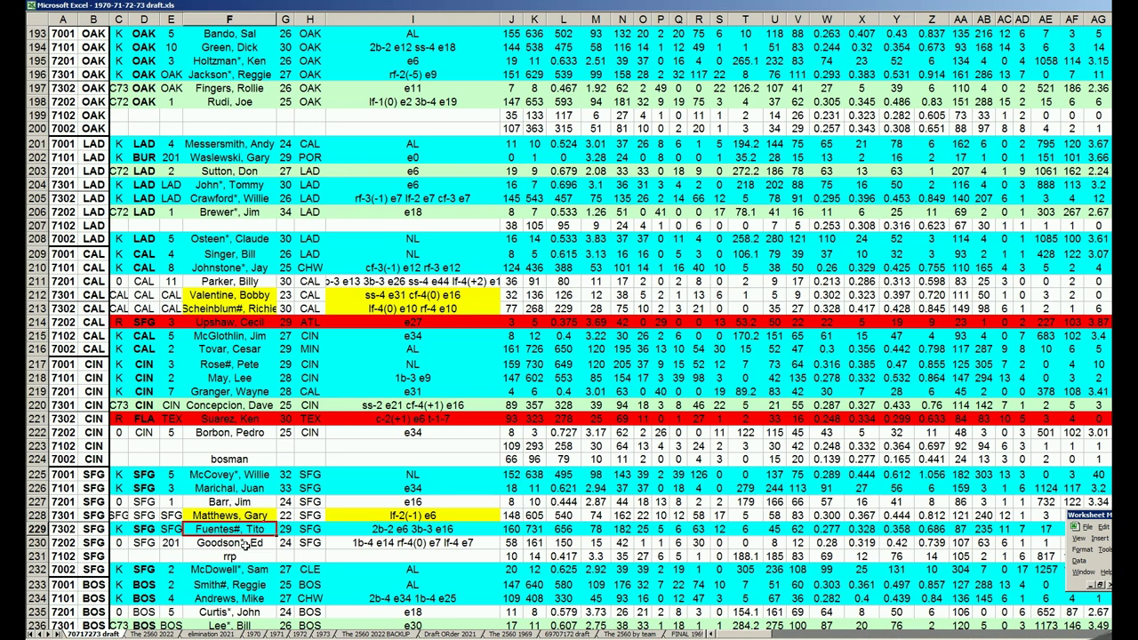
click(248, 543)
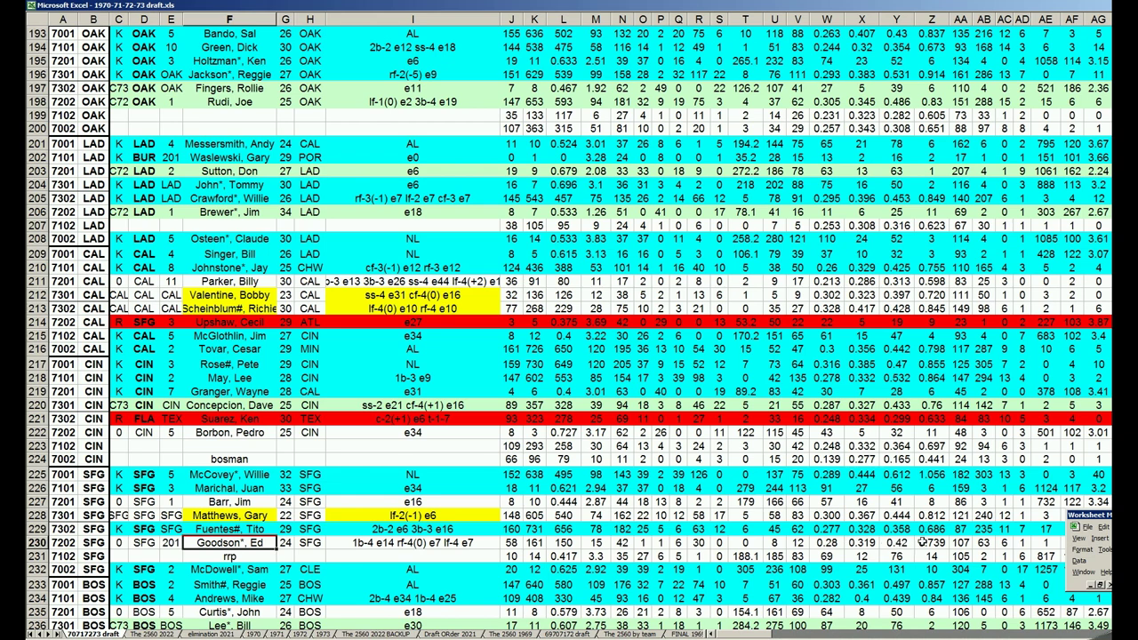
click(35, 542)
scroll(38, 544, down, 2)
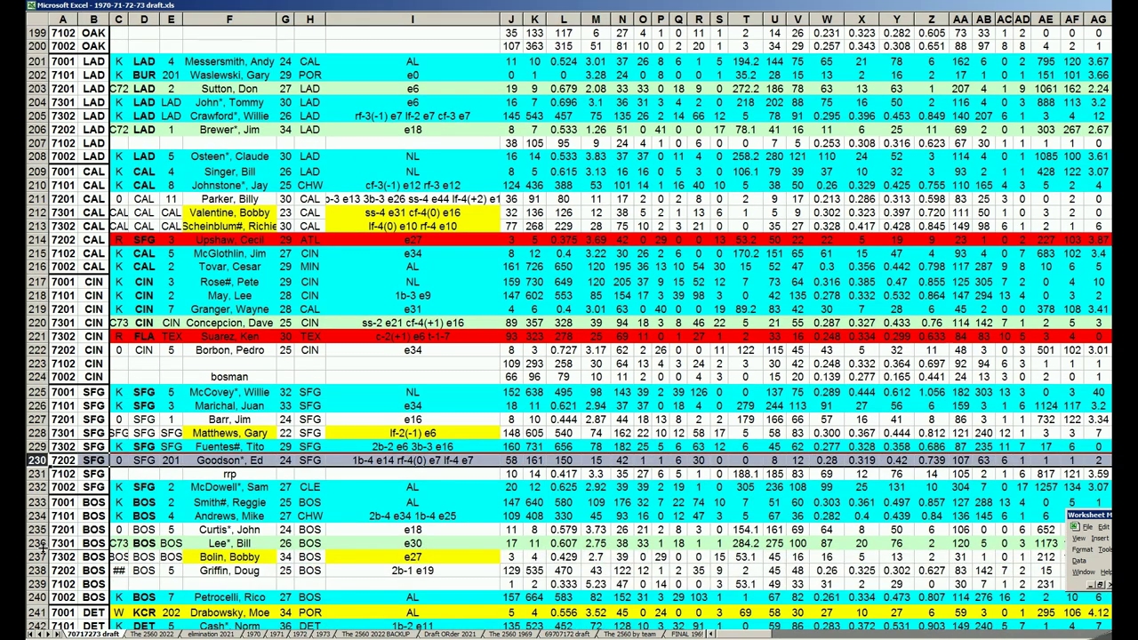
scroll(39, 546, down, 2)
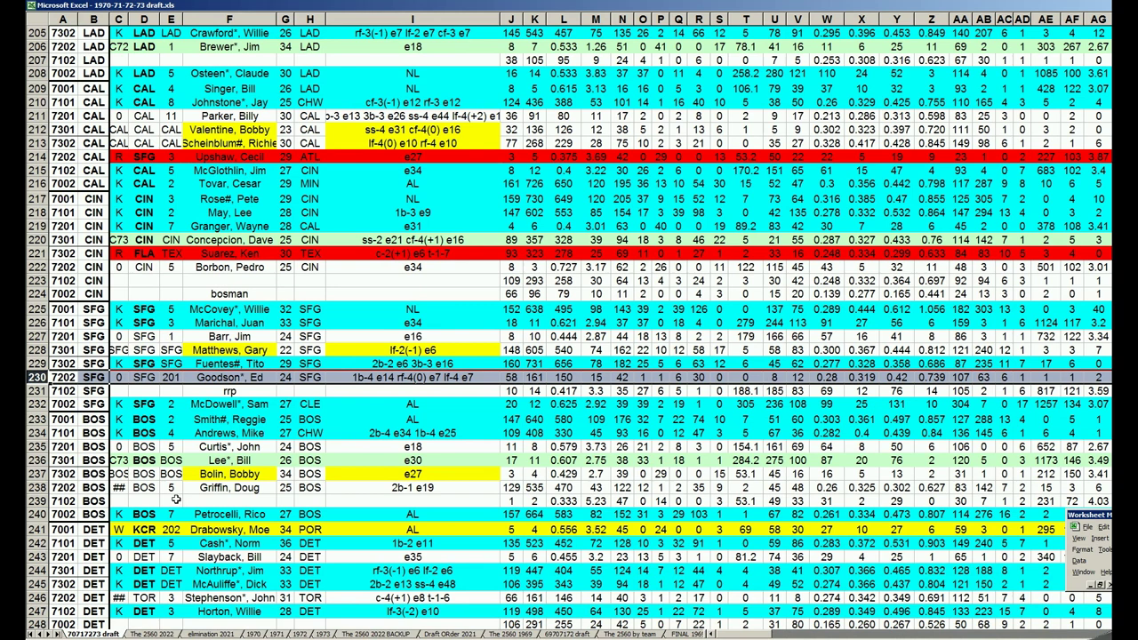
click(39, 487)
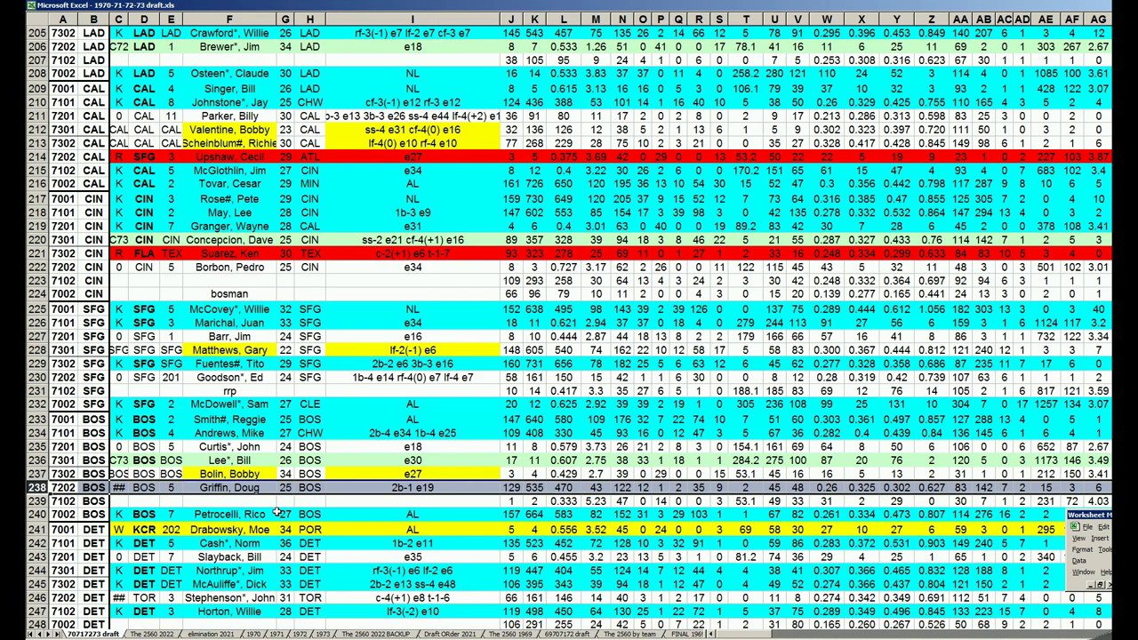
click(434, 474)
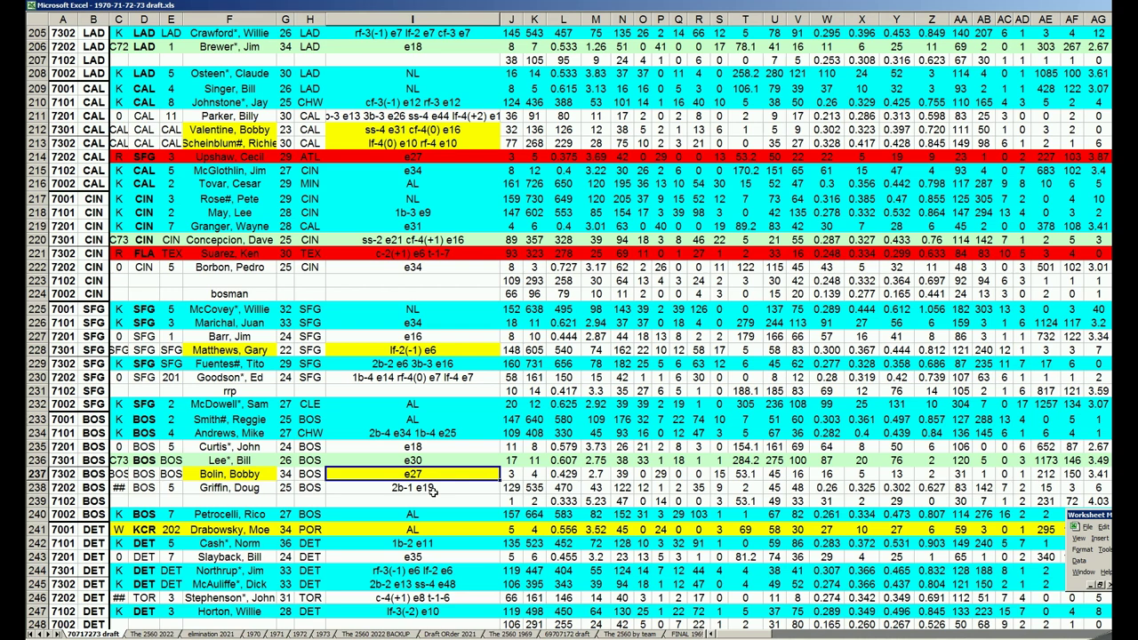
click(258, 488)
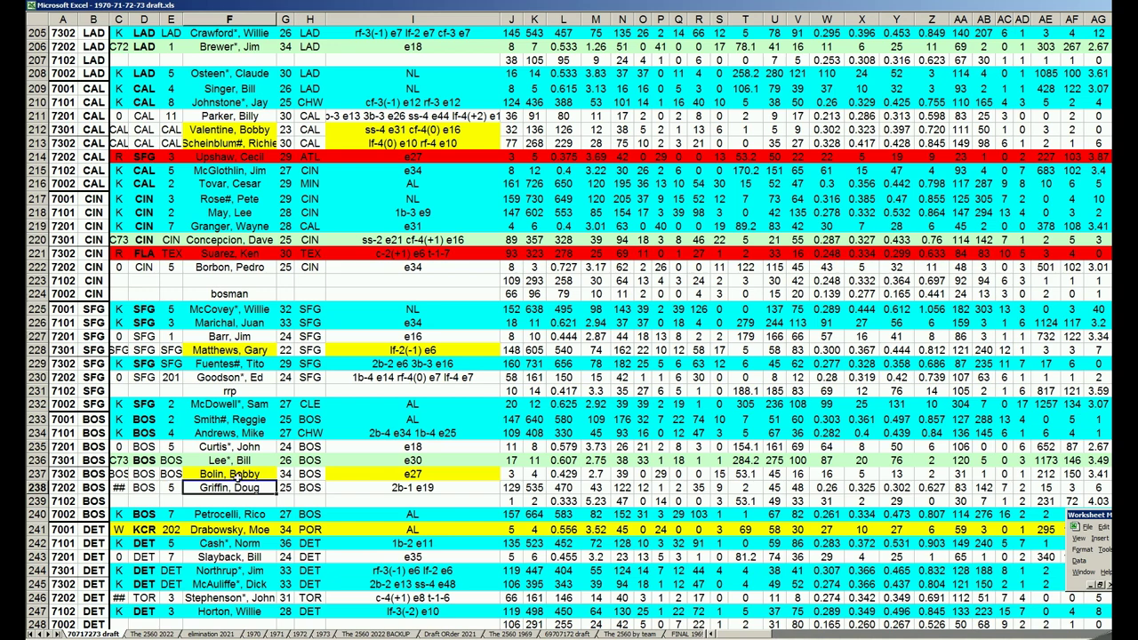
click(238, 434)
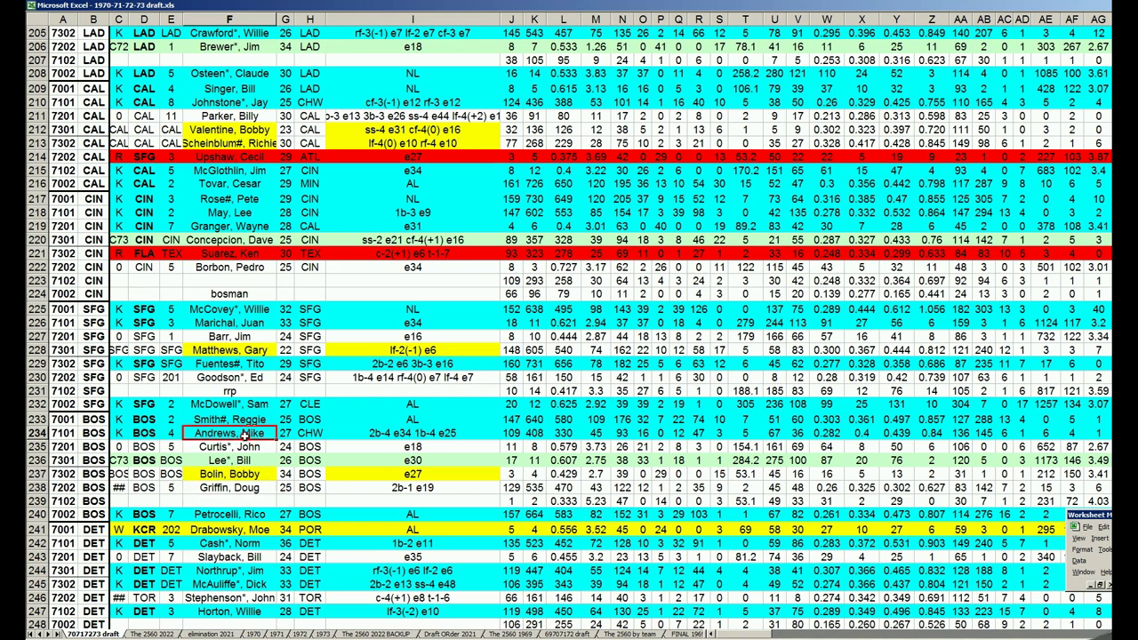
click(403, 435)
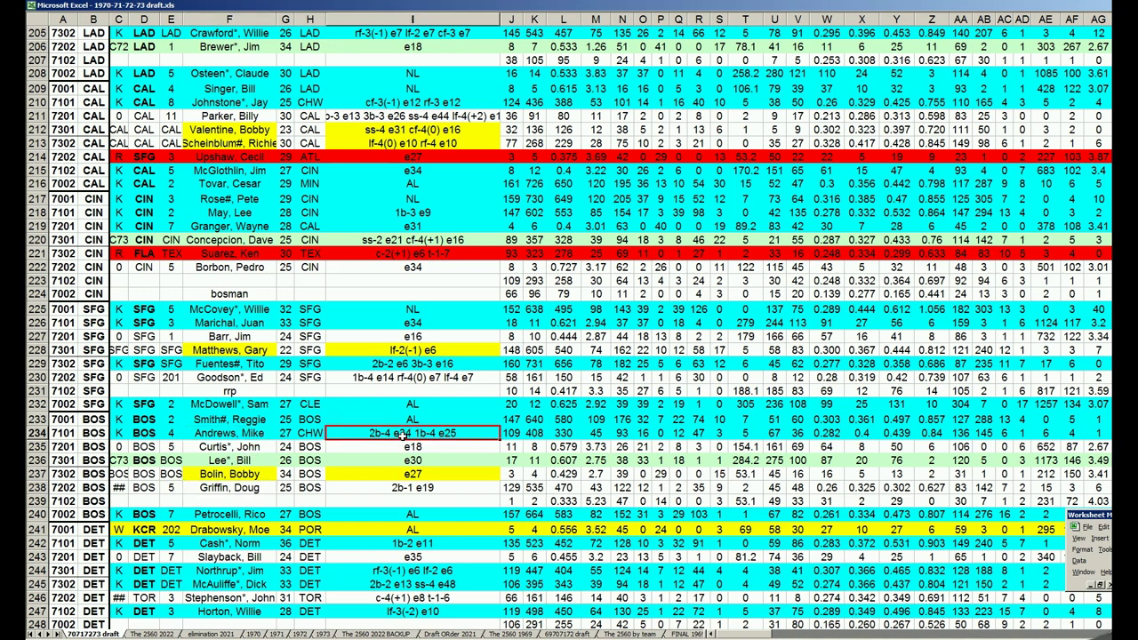
click(258, 488)
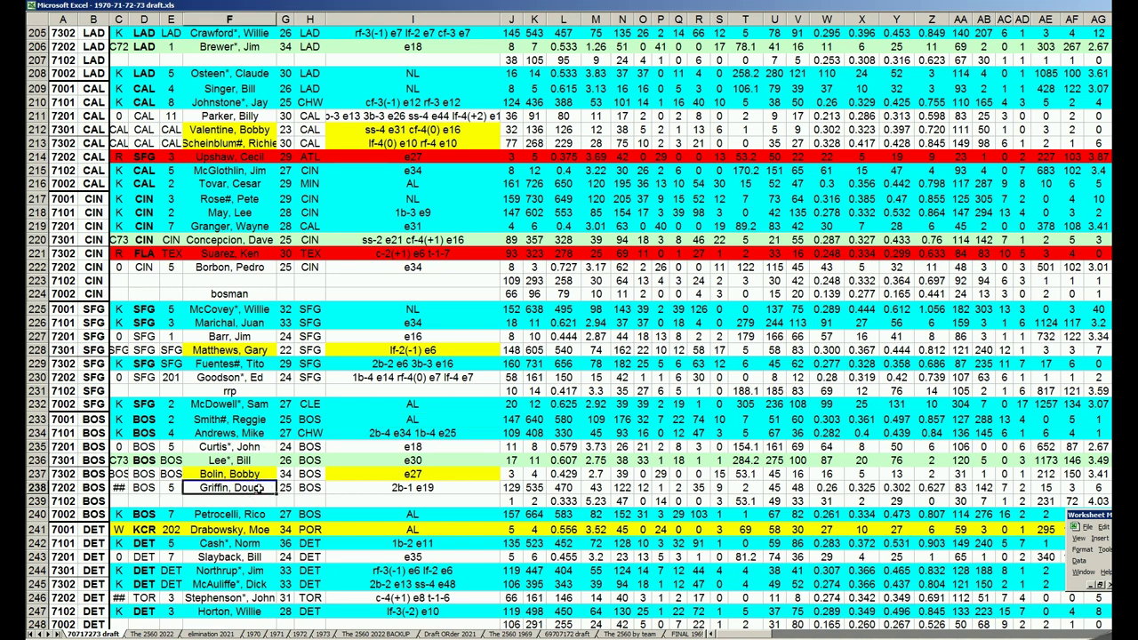
click(36, 487)
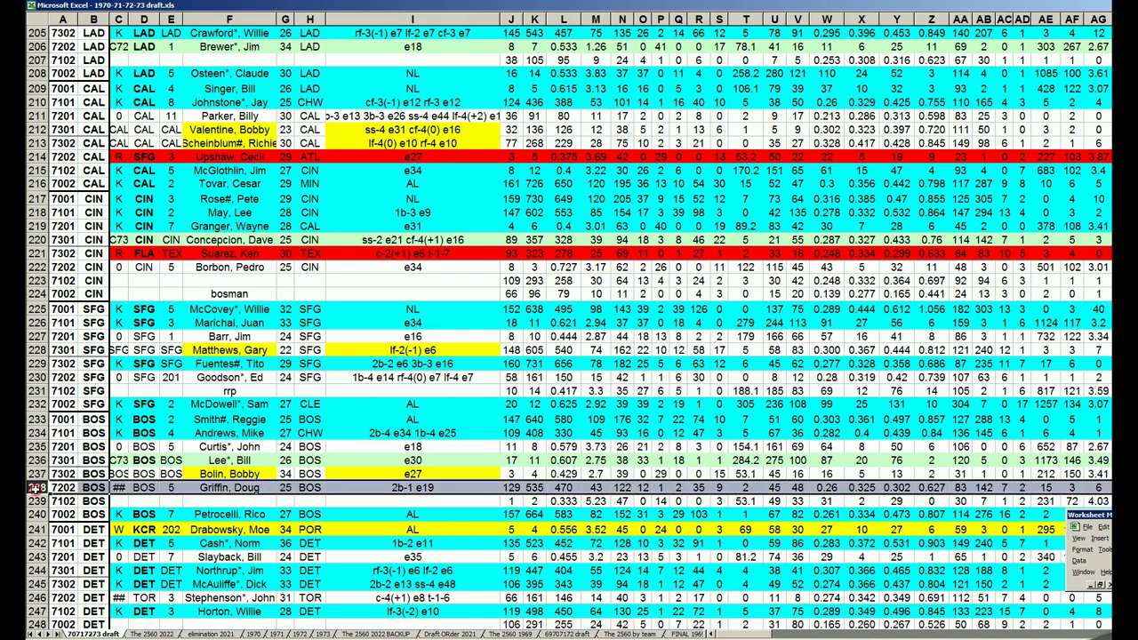
scroll(109, 496, down, 1)
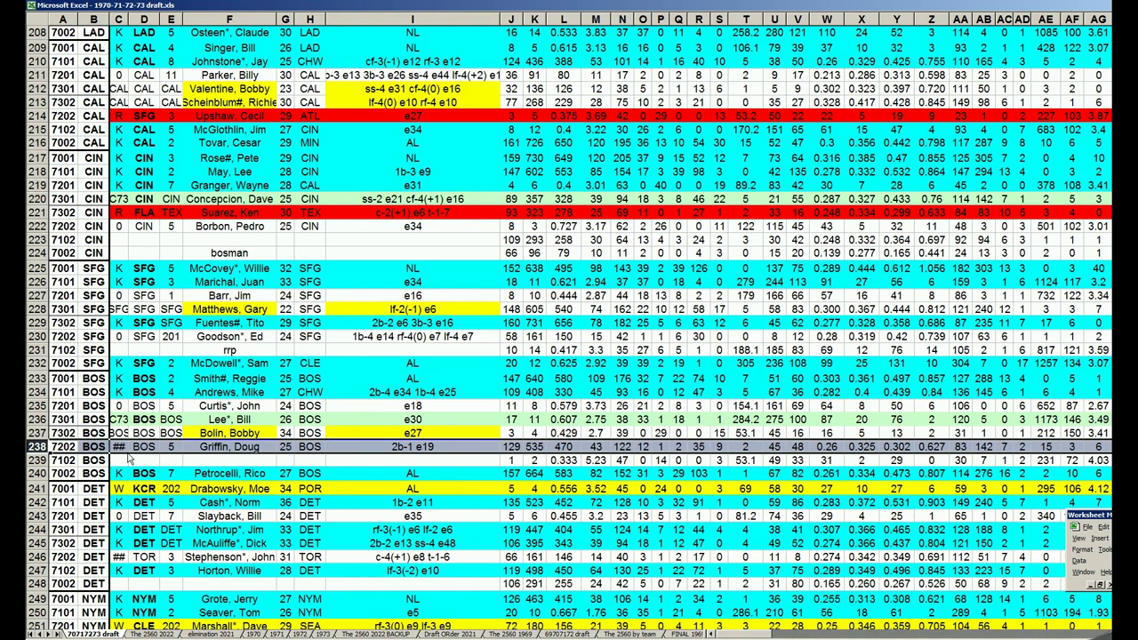
scroll(129, 458, down, 2)
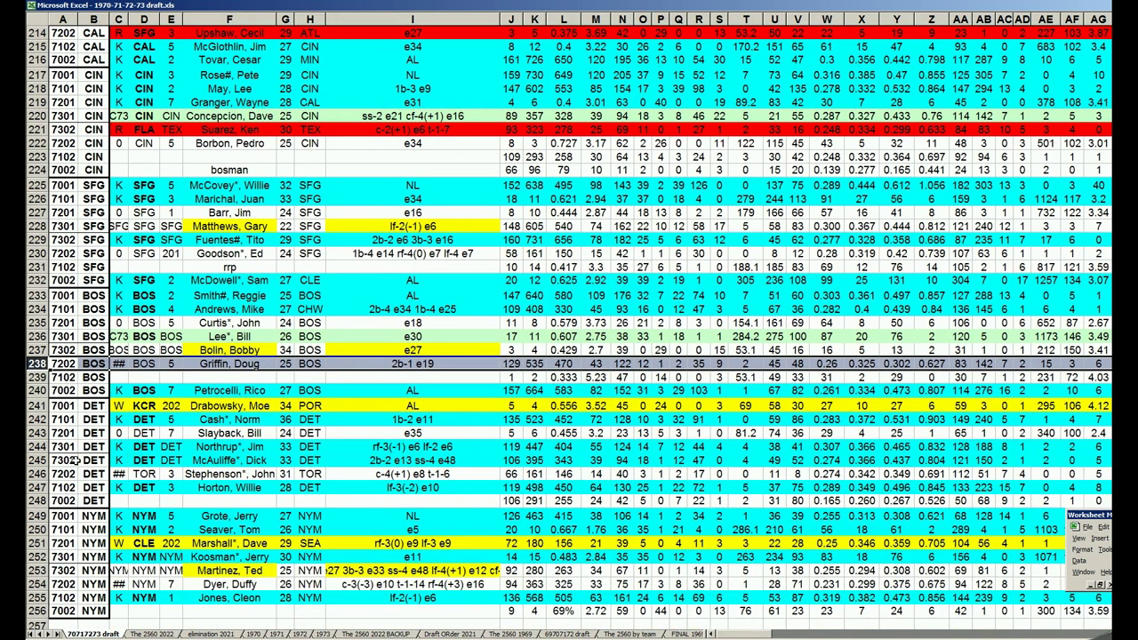
click(34, 475)
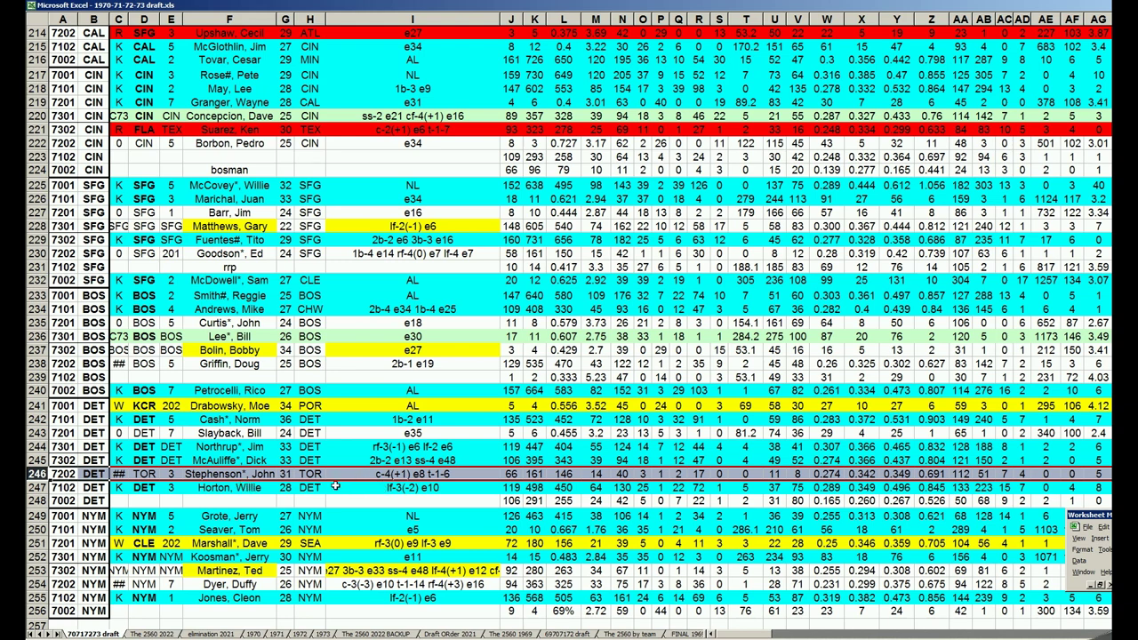
click(235, 488)
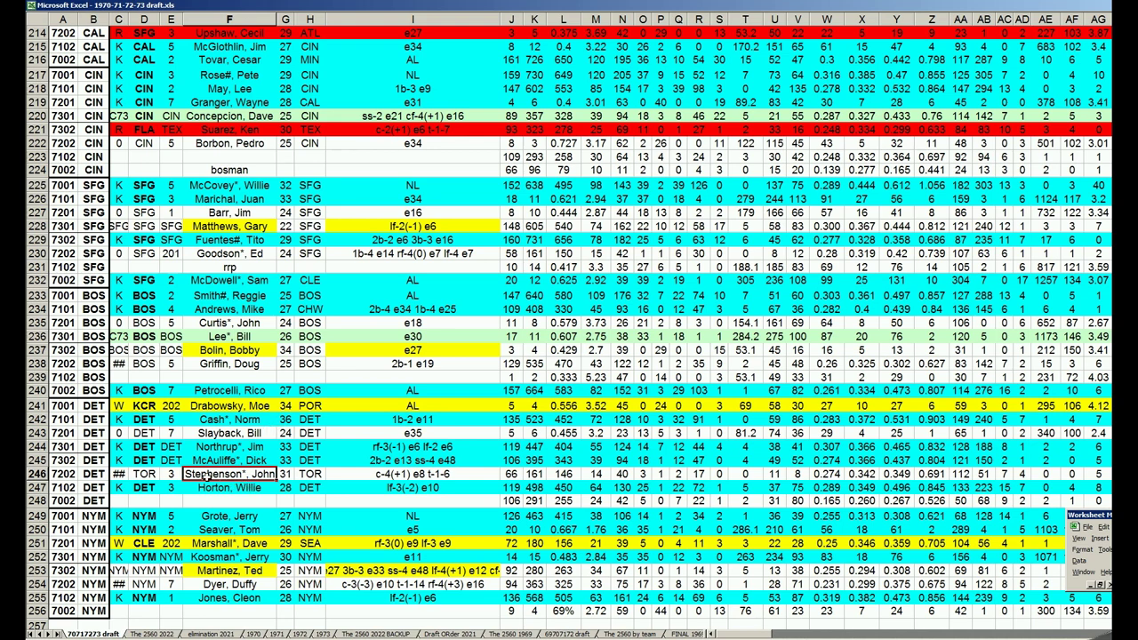
click(65, 585)
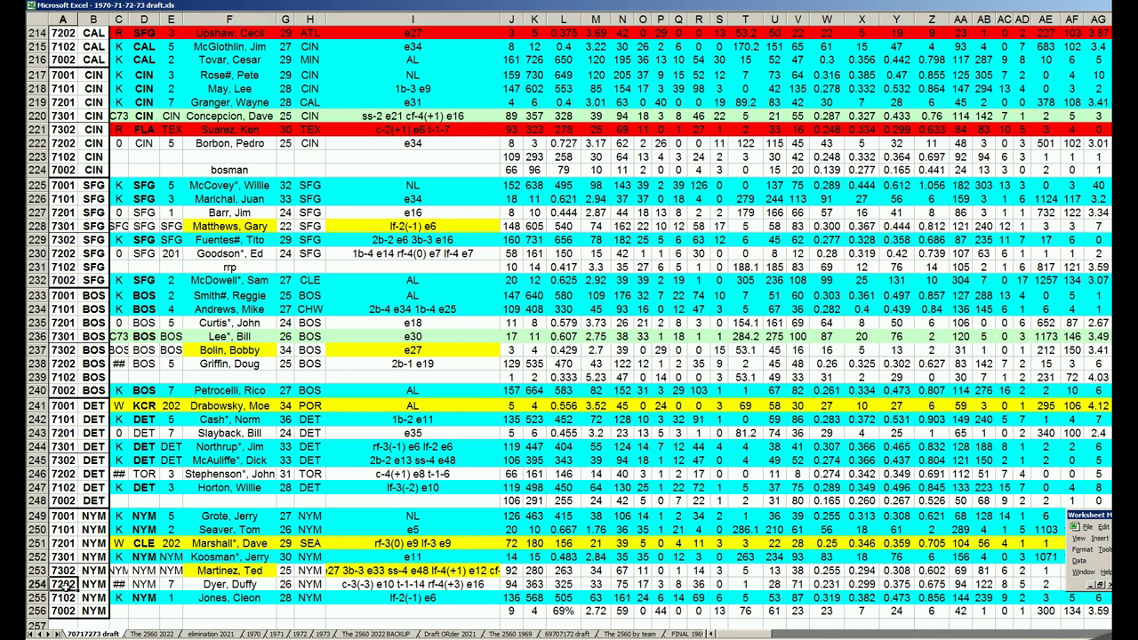
click(201, 474)
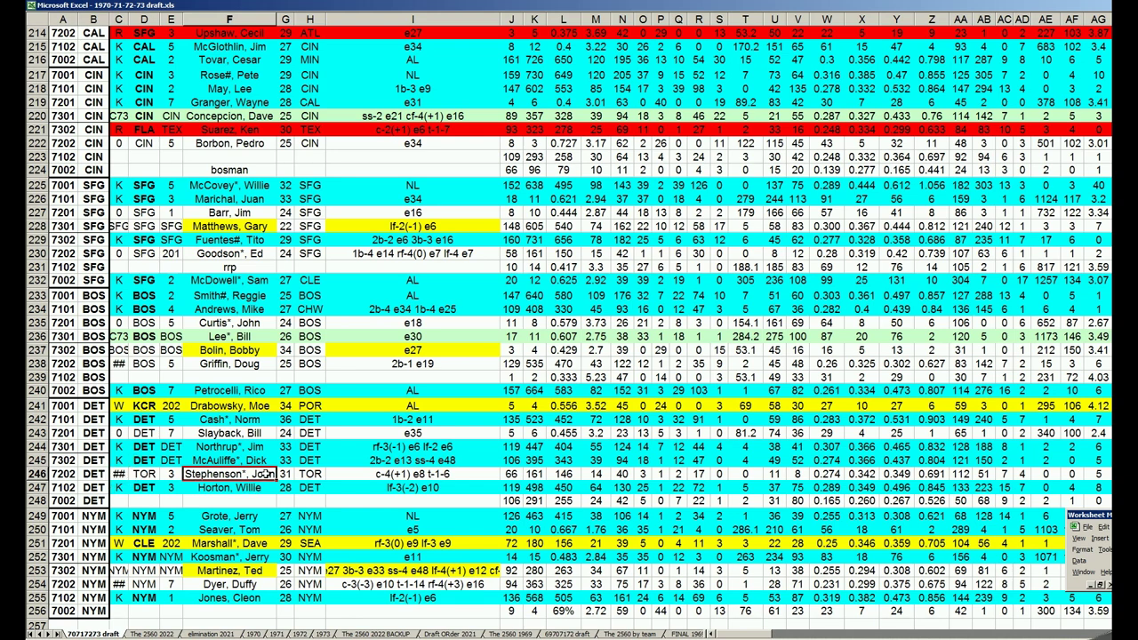
click(242, 584)
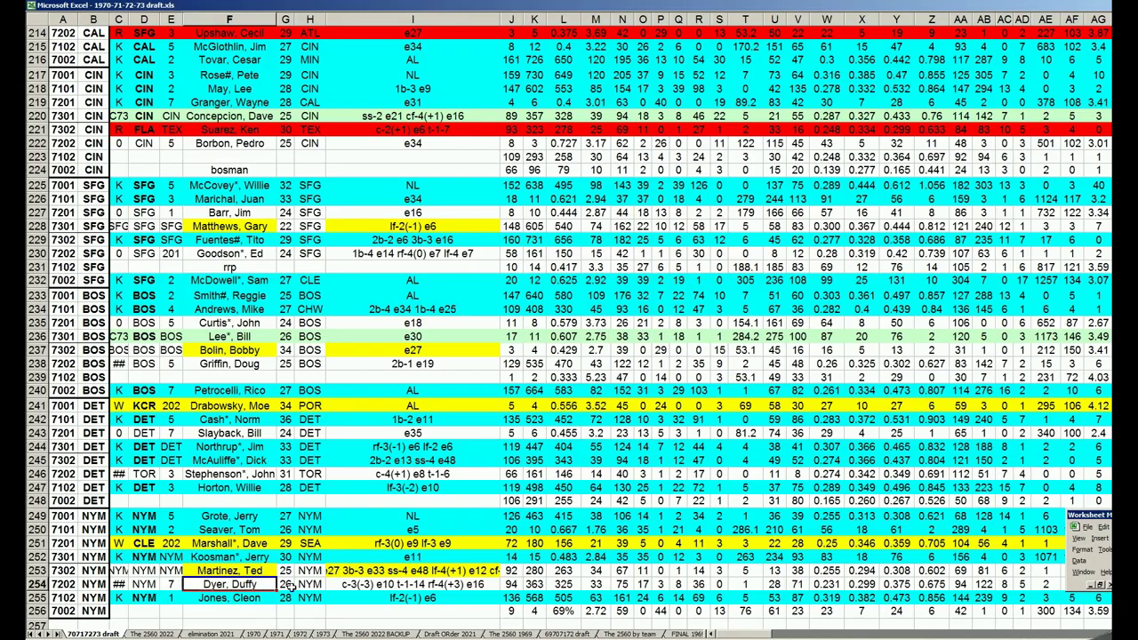
click(374, 585)
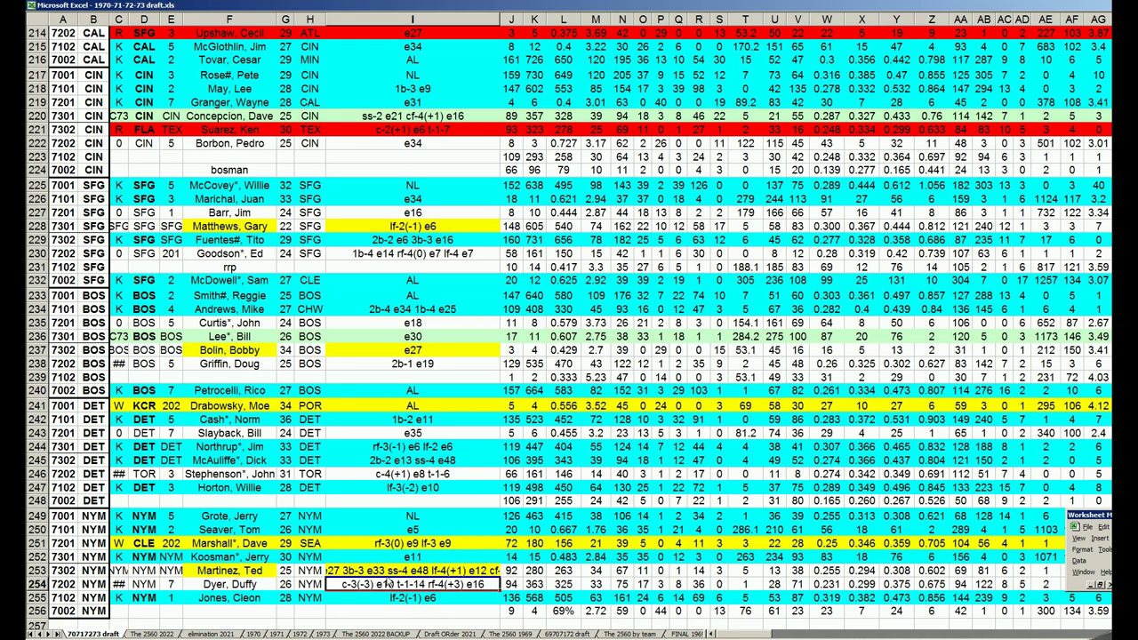
click(270, 584)
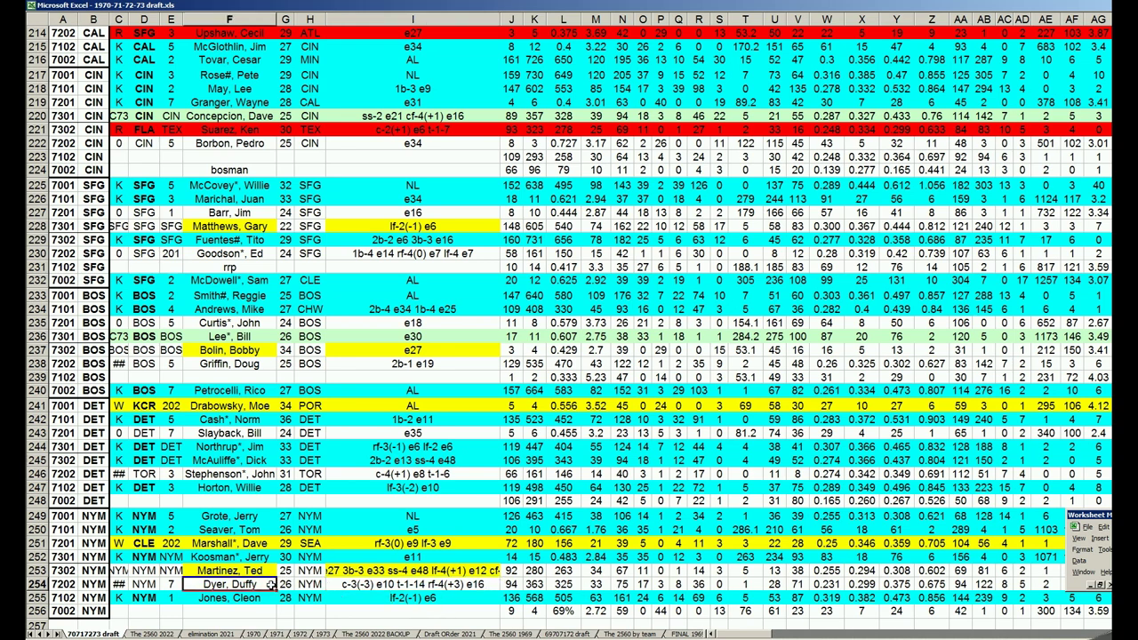
click(265, 516)
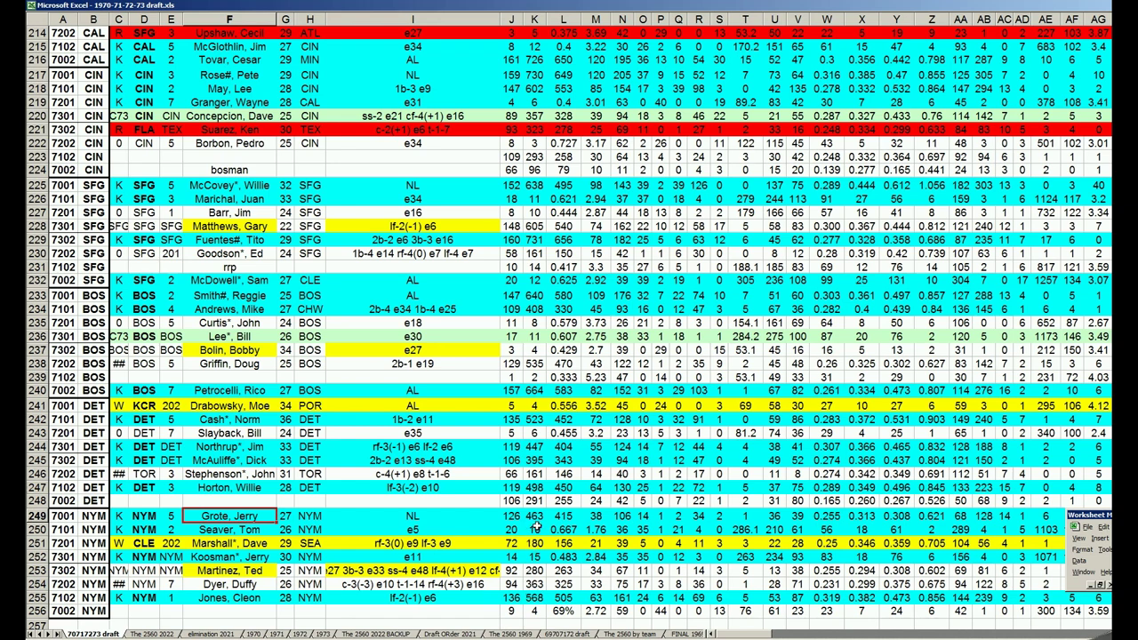
click(536, 516)
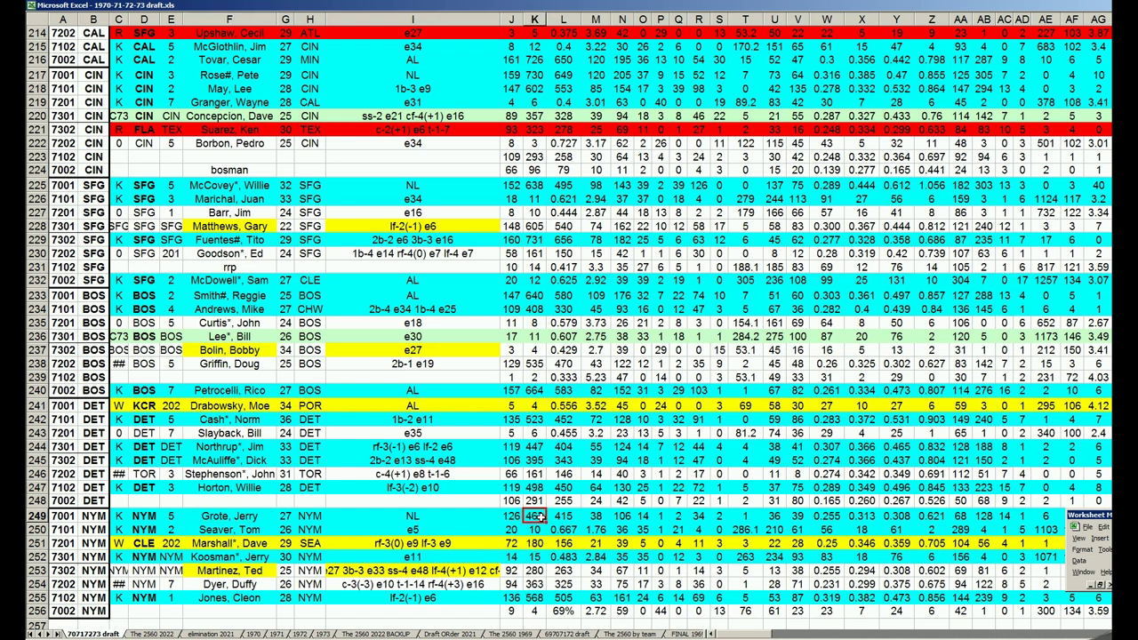
click(536, 584)
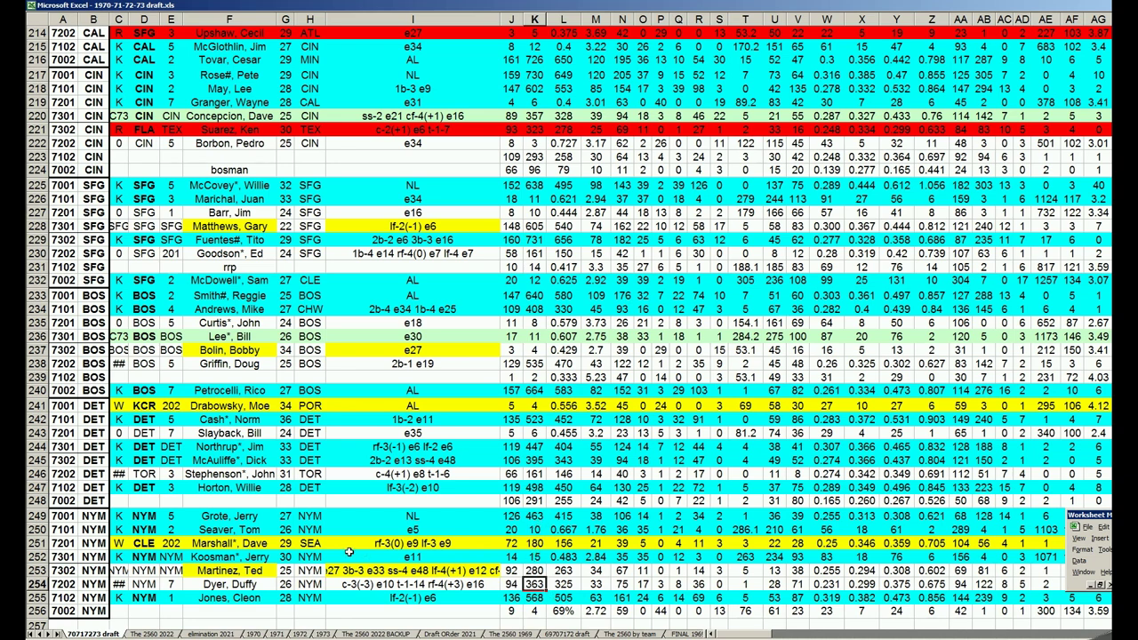
click(89, 557)
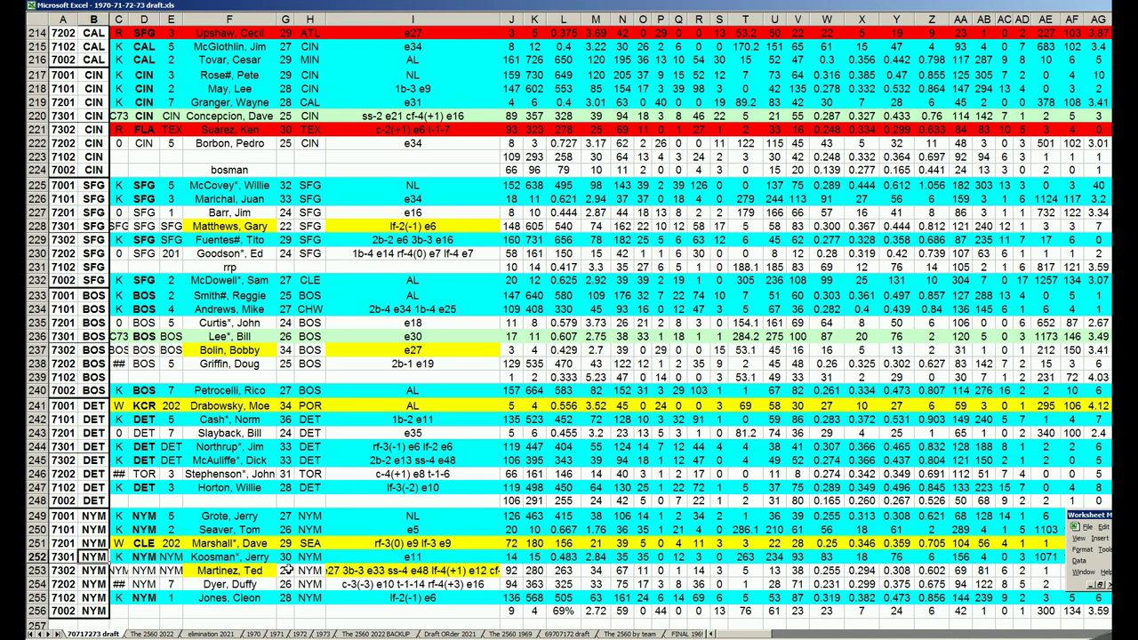